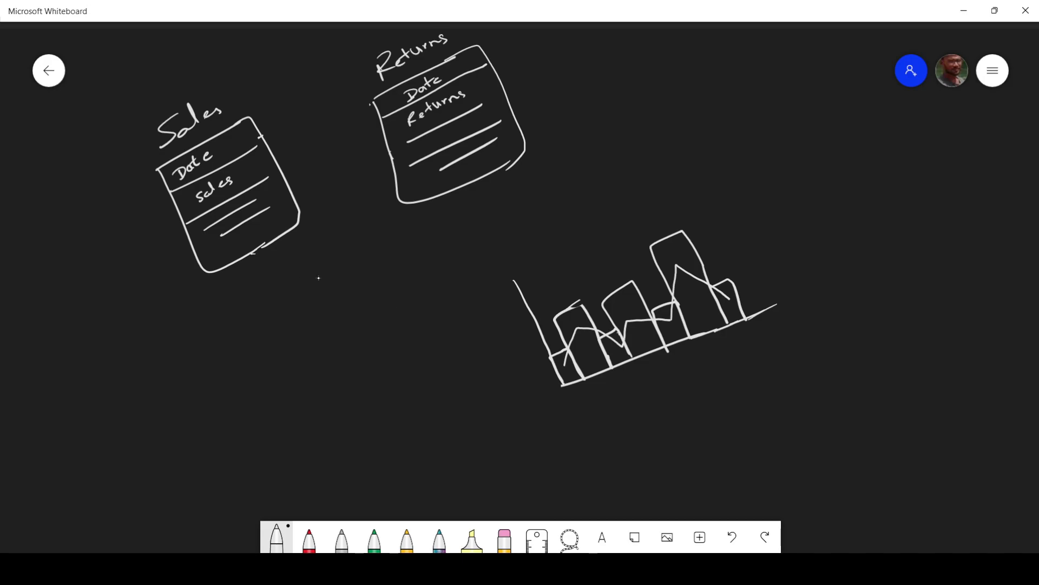
Sketch a third table with a header line below the Sales and Returns tables, connected to both of them
mouse_move(317, 307)
mouse_down()
mouse_move(382, 266)
mouse_move(330, 330)
mouse_move(419, 362)
mouse_up()
mouse_move(364, 277)
mouse_down()
mouse_move(372, 273)
mouse_move(452, 341)
mouse_move(415, 372)
mouse_up()
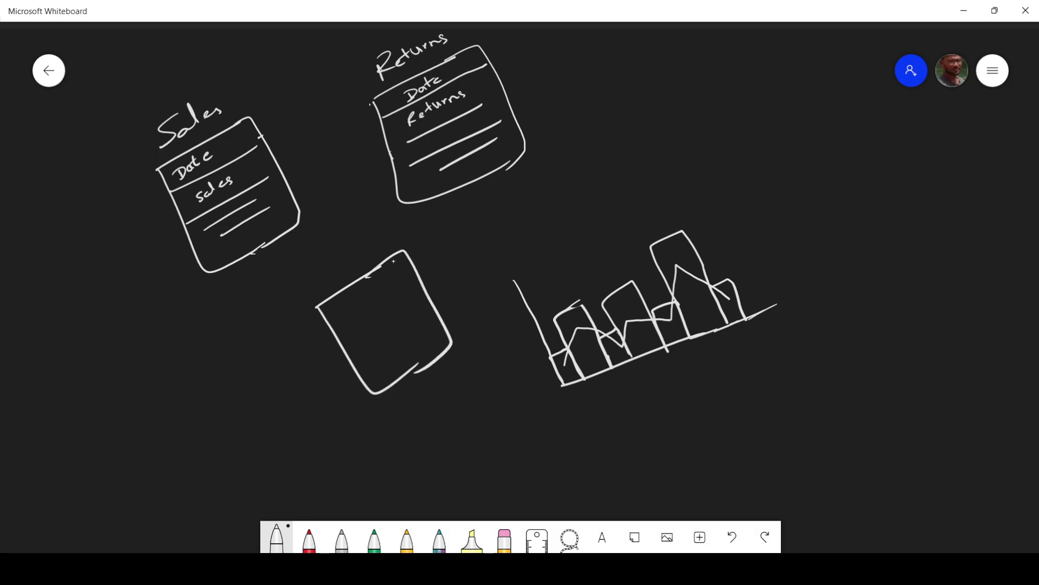
drag(417, 269, 442, 196)
drag(272, 253, 342, 289)
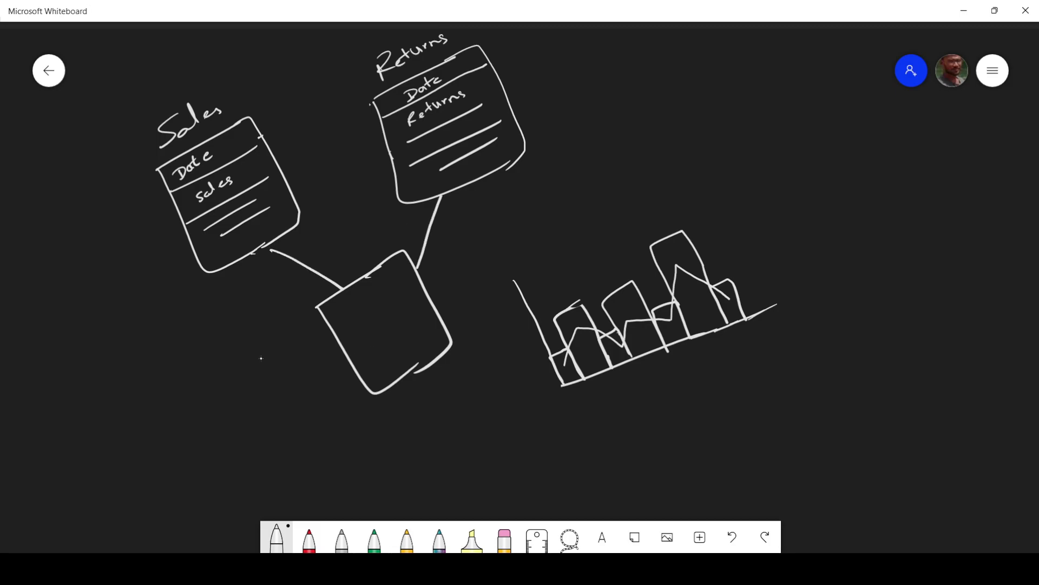
drag(335, 323, 408, 267)
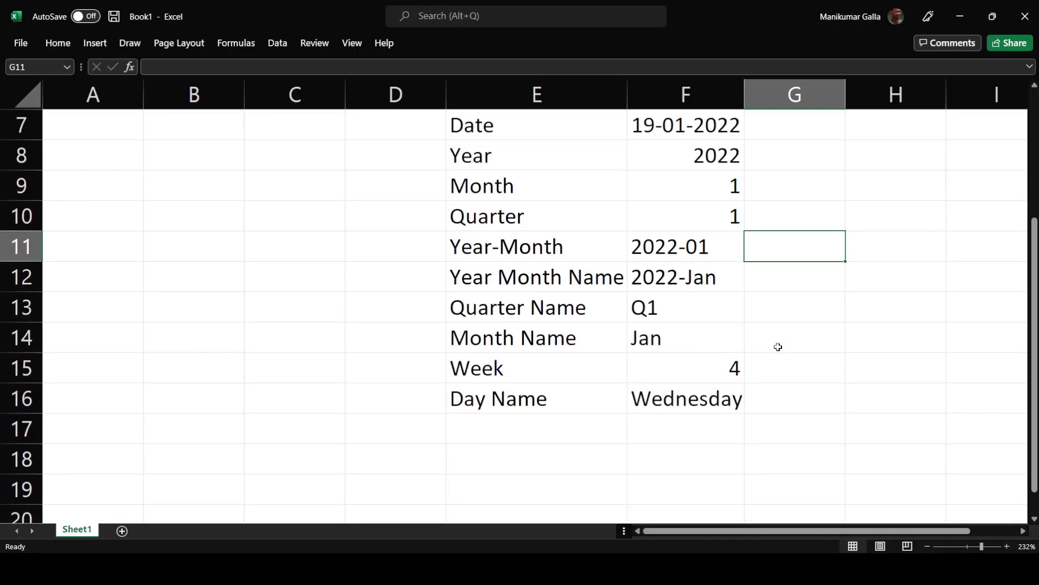
Switch to the Excel workbook and review the calendar field names from Date to Day Name in E7:E16
scroll(433, 277, up, 1)
scroll(456, 275, down, 1)
scroll(456, 275, down, 1)
click(463, 127)
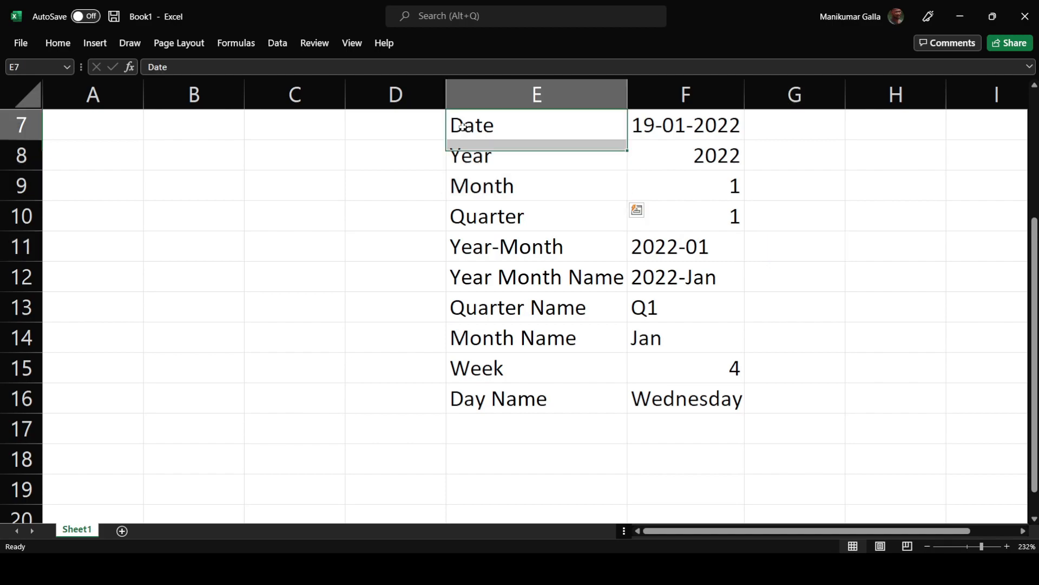
drag(462, 127, 453, 395)
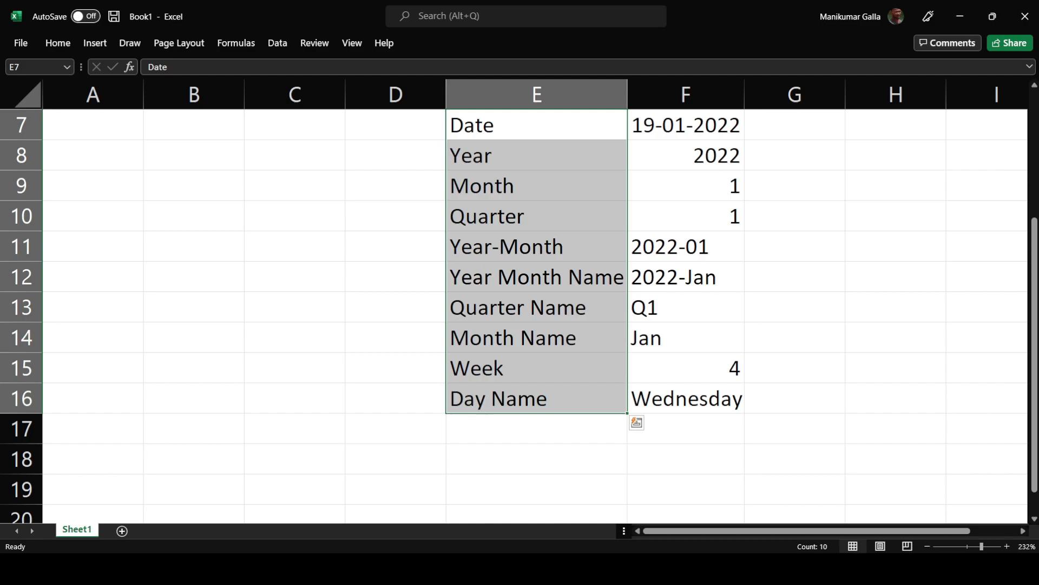
Switch to Power BI Desktop and start a new calculated table named Date in the data view
key(alt+Tab)
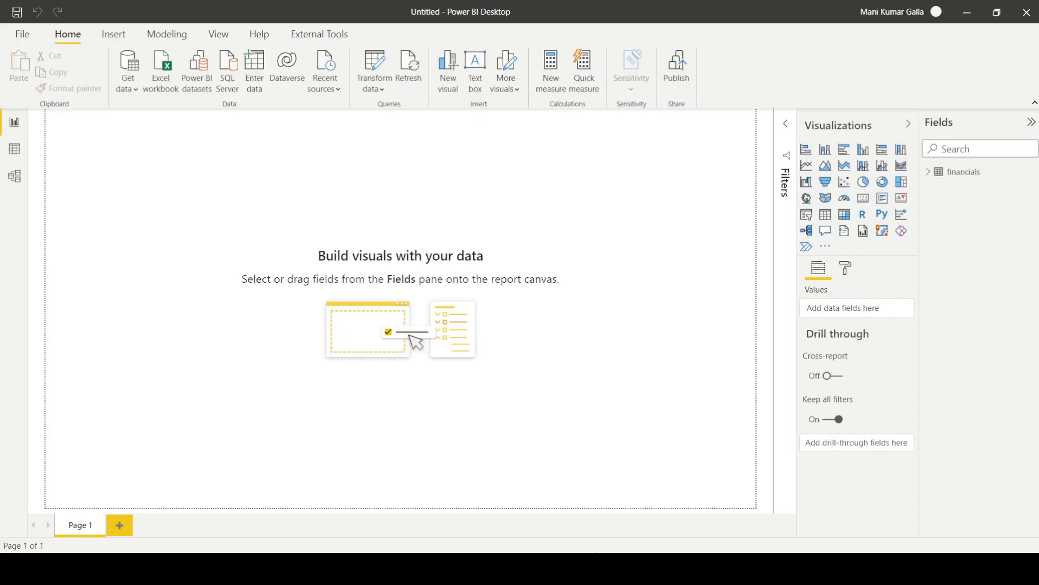
click(14, 149)
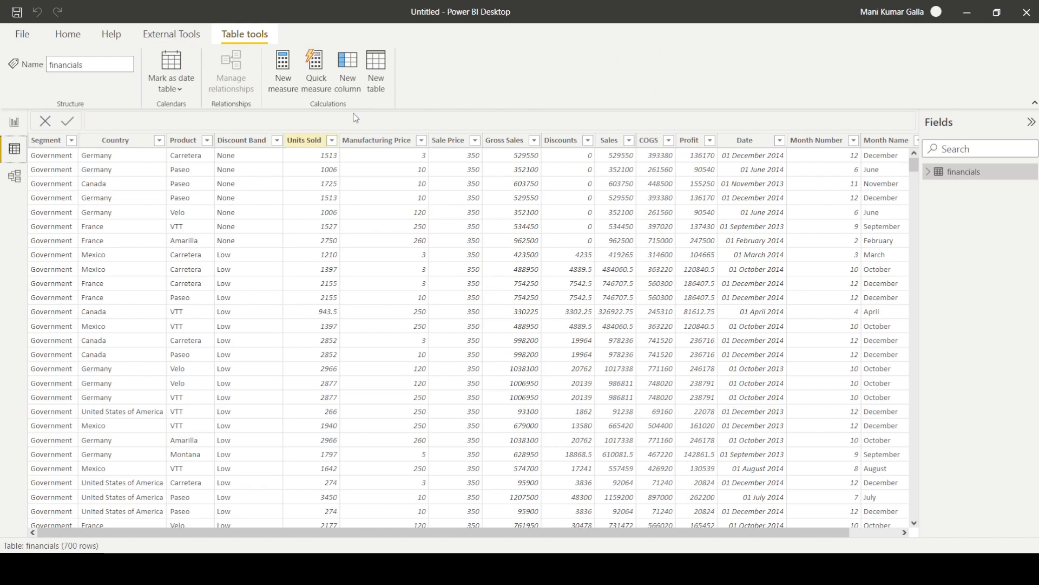
click(379, 74)
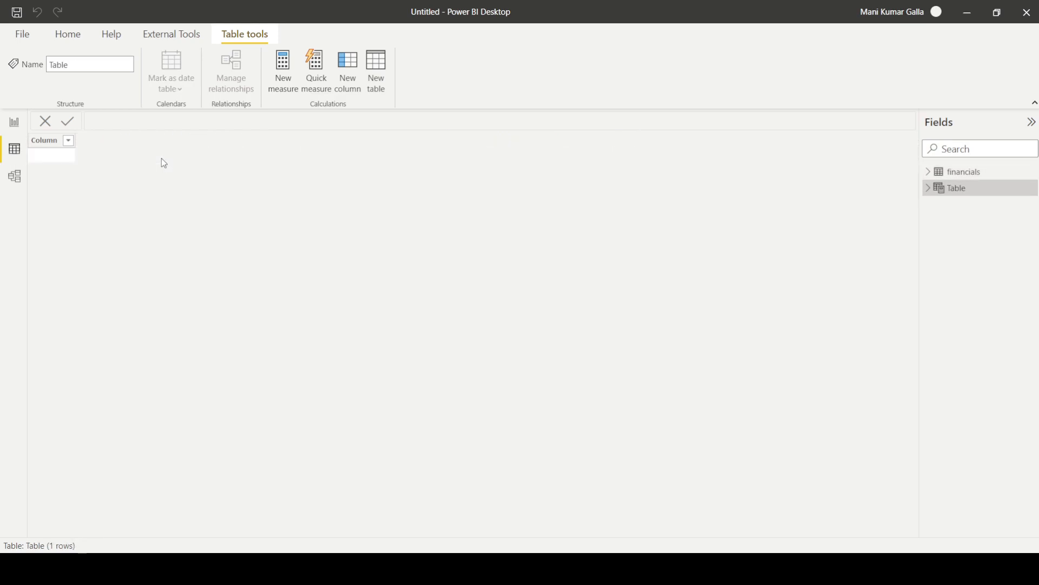
text(Date =)
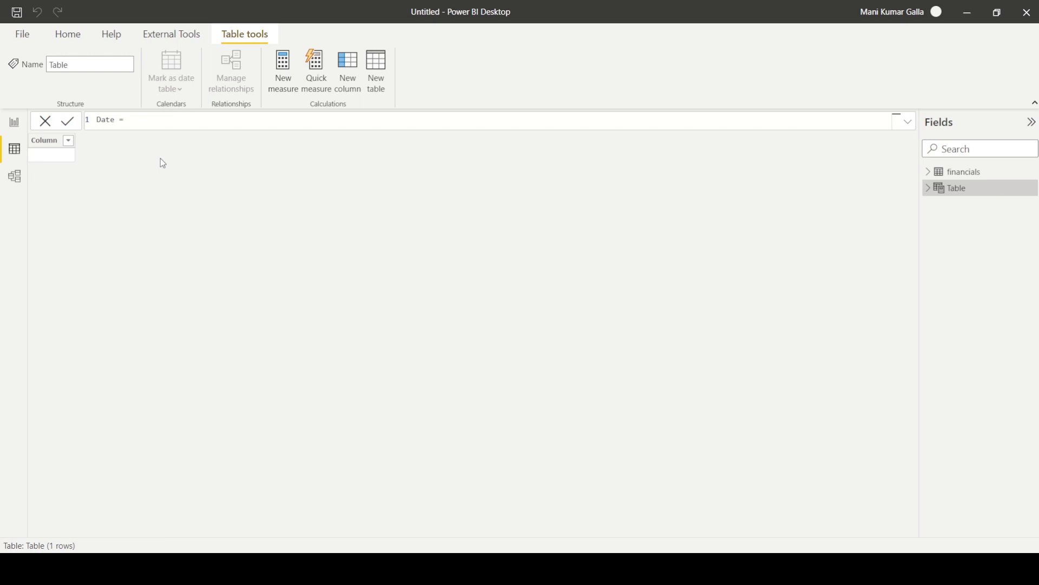
Define a startdate variable in the Date table formula as MIN(financials[Date])
key(shift+Return)
text(VAR)
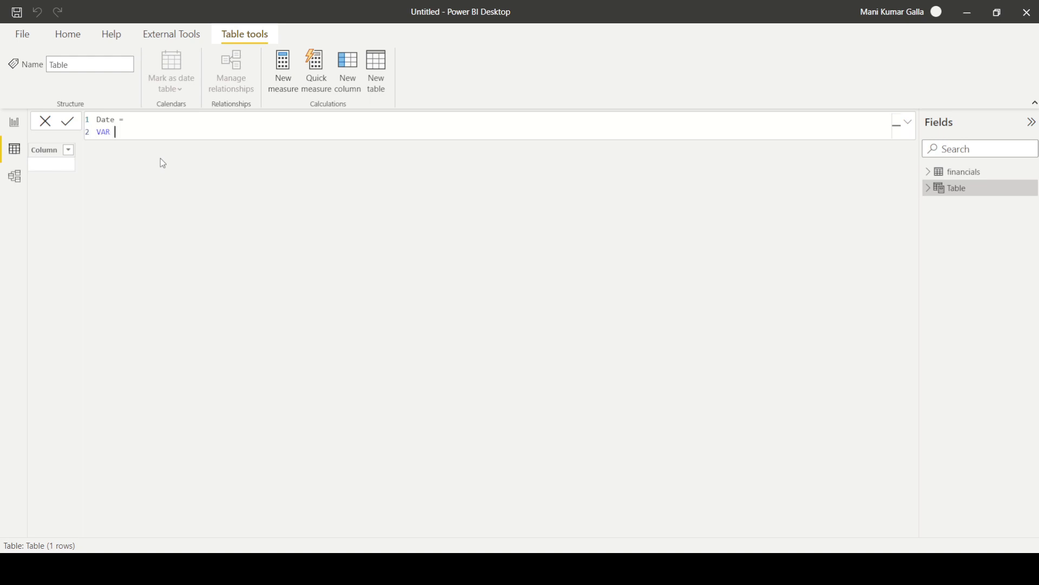
text( startdate = MIN)
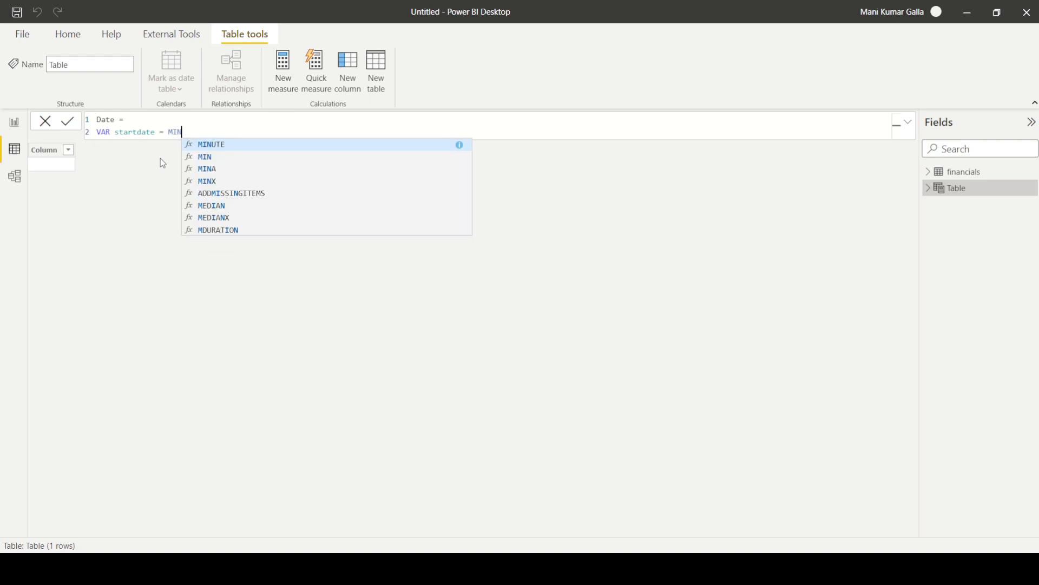
key(Down)
text(()
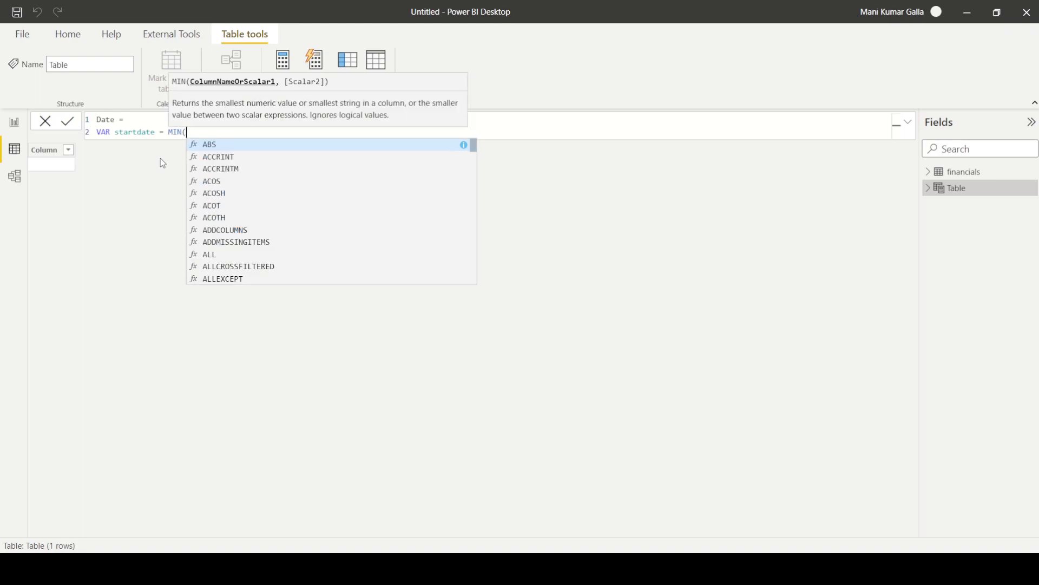
key(Escape)
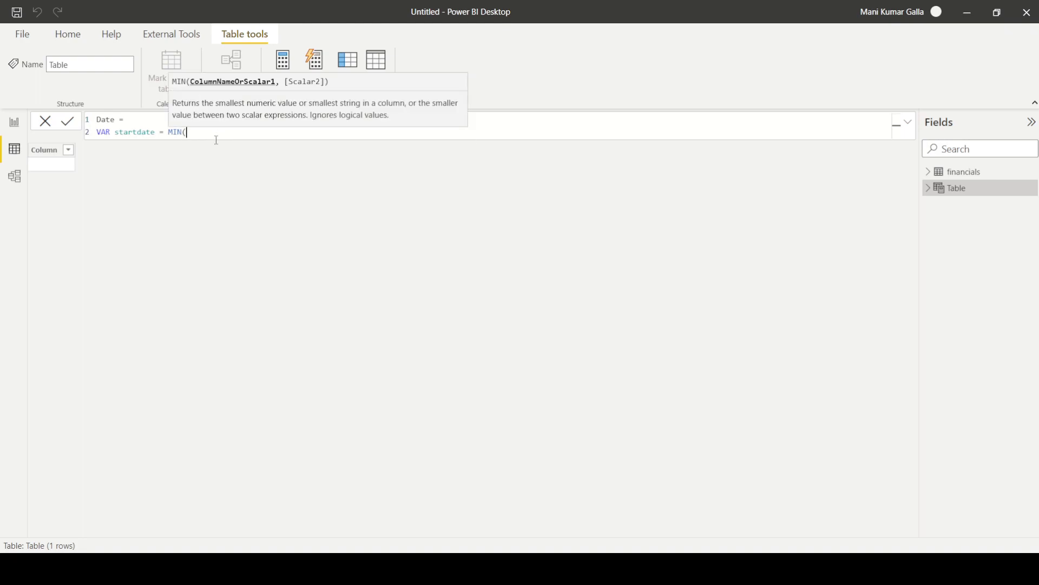
text(date)
scroll(239, 176, down, 1)
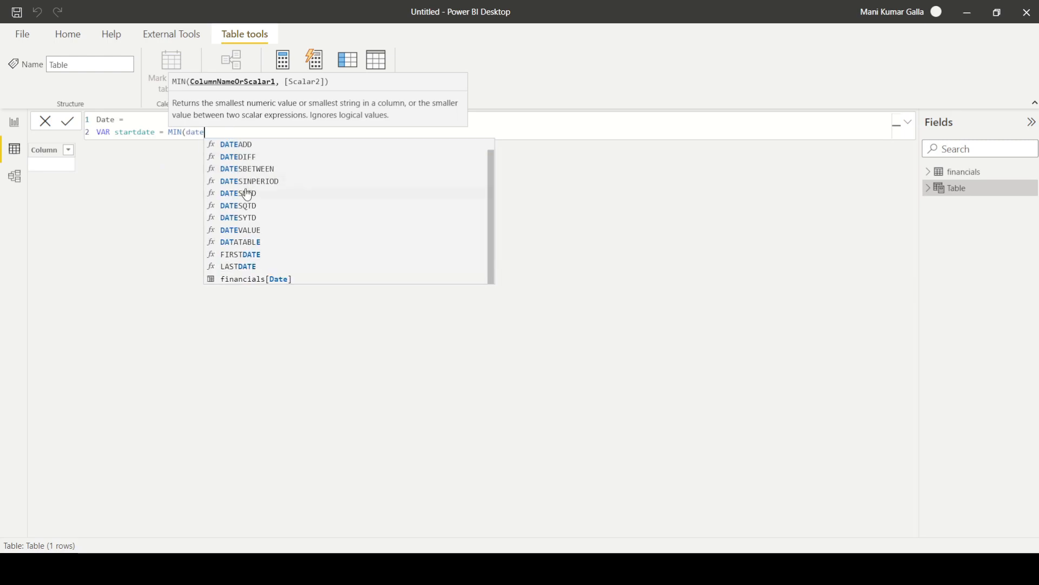
click(249, 281)
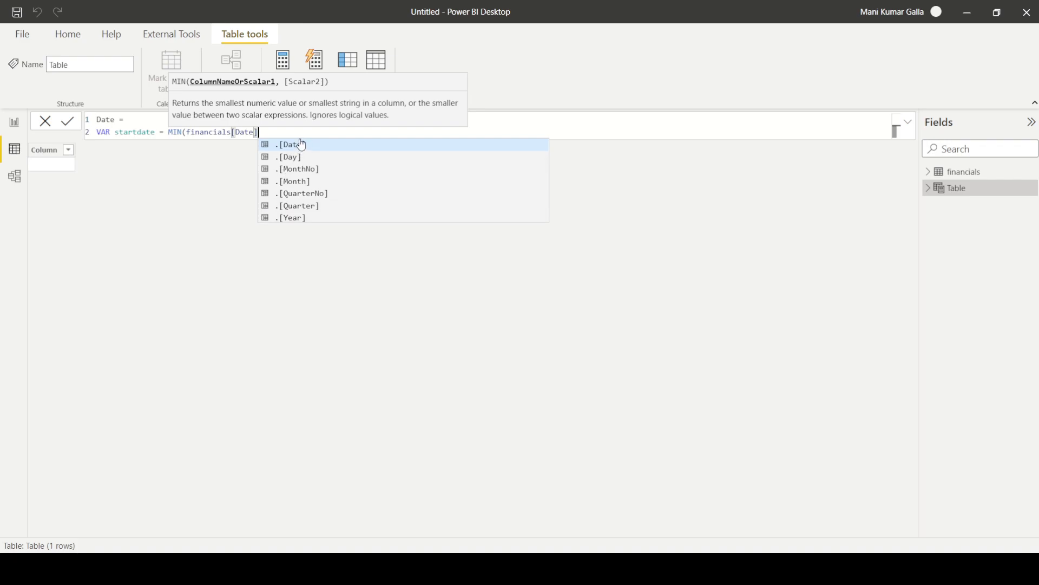
text())
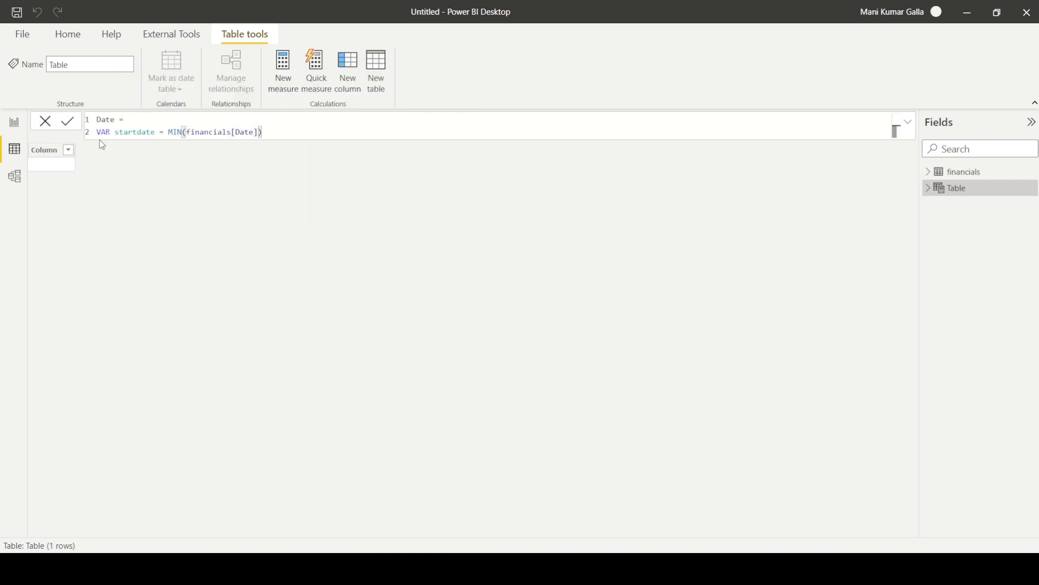
Duplicate the startdate line and change the copy to an enddate variable equal to MAX(financials[Date])
drag(97, 132, 256, 155)
key(ctrl+c)
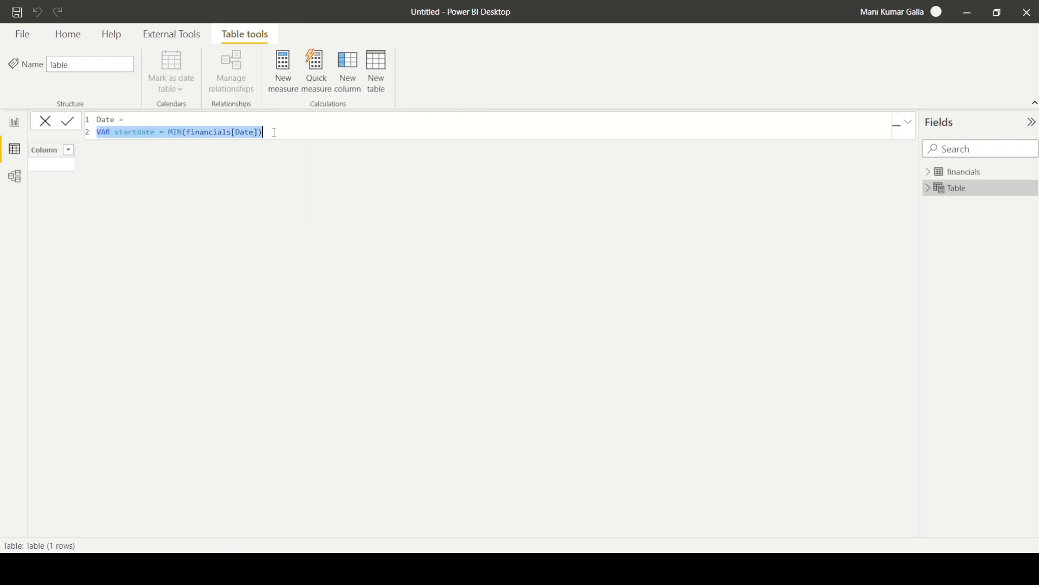
click(275, 133)
key(shift+Return)
key(ctrl+v)
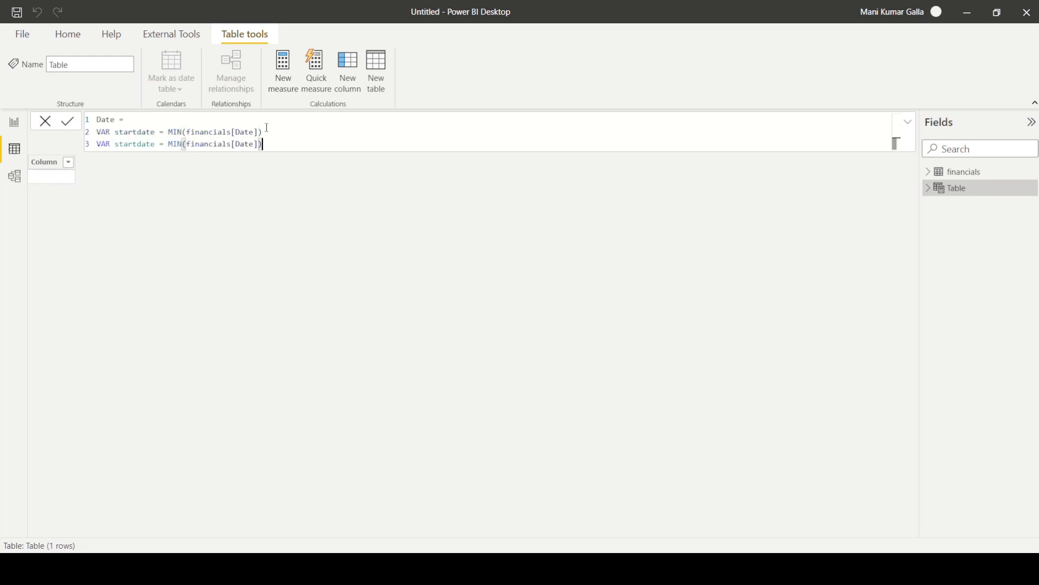
click(138, 144)
drag(138, 144, 115, 145)
text(end)
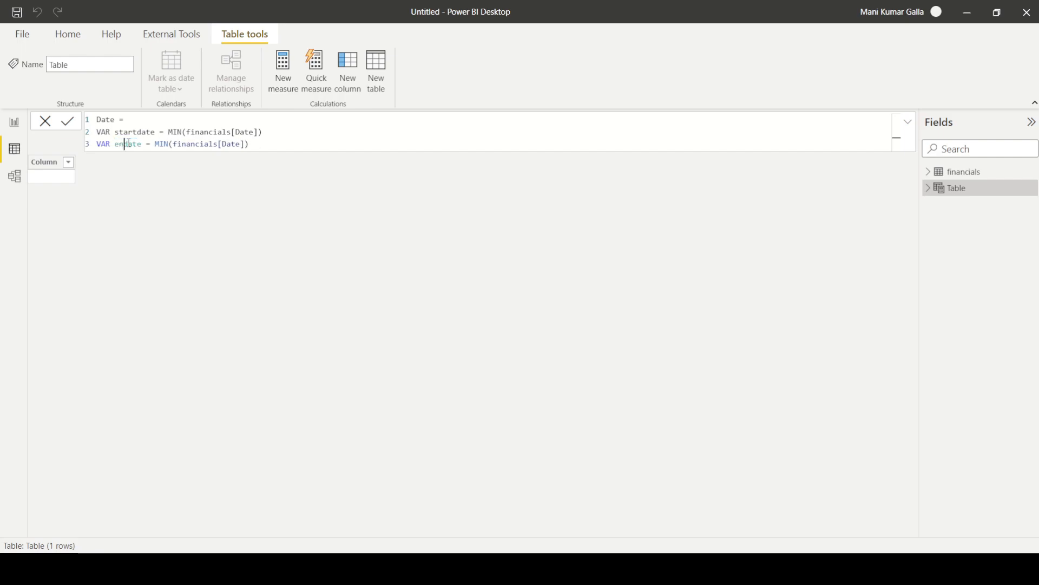
double_click(174, 145)
text(MAX)
click(253, 144)
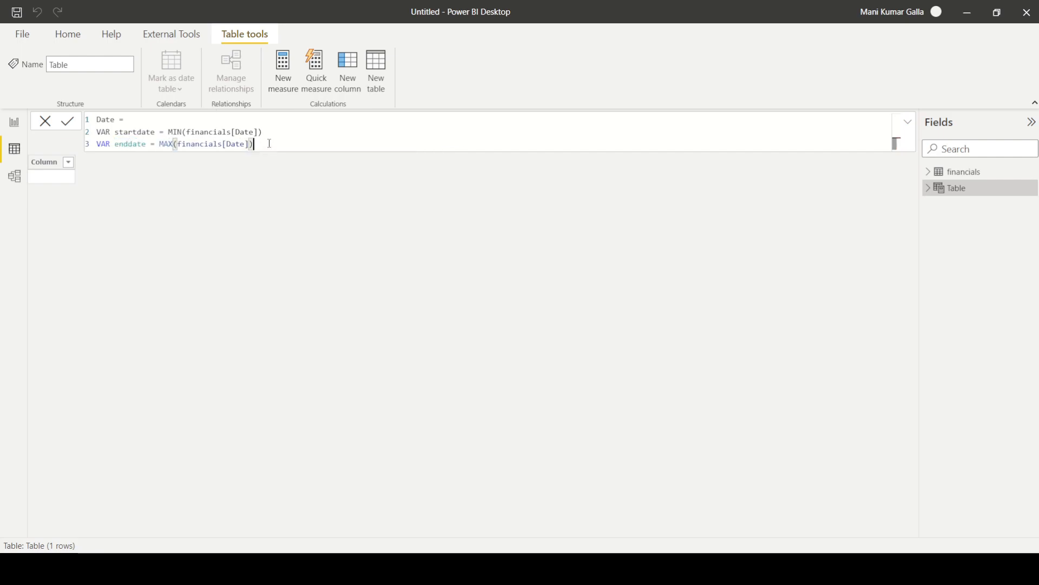
Add a RETURN clause below the variables, opening an ADDCOLUMNS function with CALENDAR as its table
key(shift+Return)
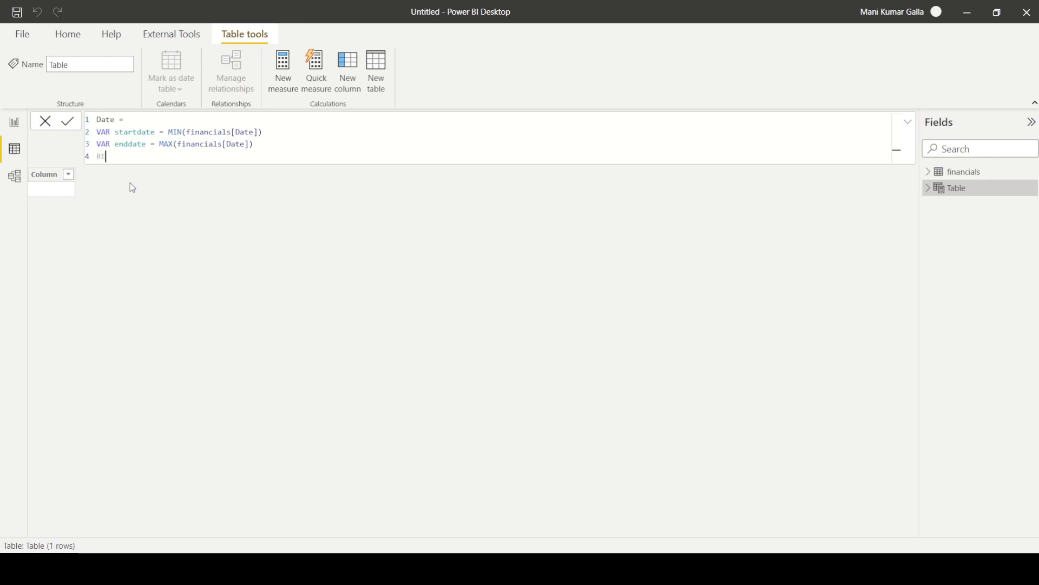
text(RETURN)
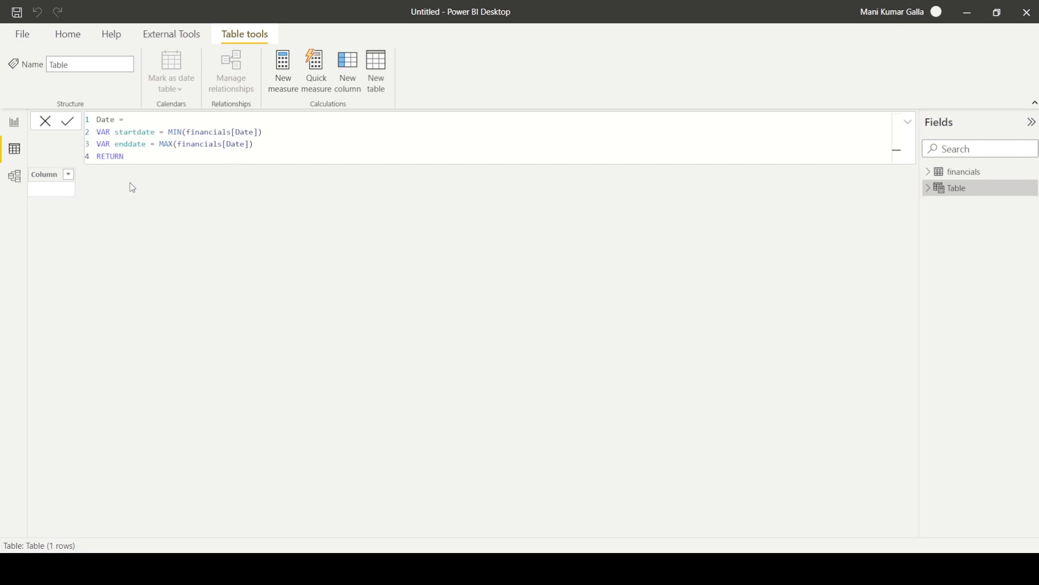
key(shift+Return)
text(Add)
key(Tab)
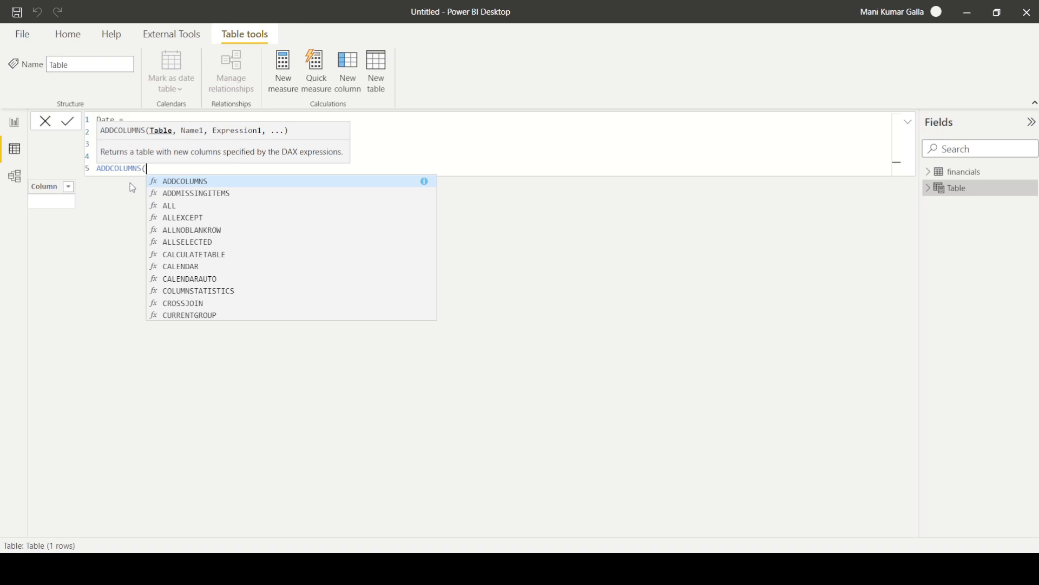
text(Ca)
key(Down)
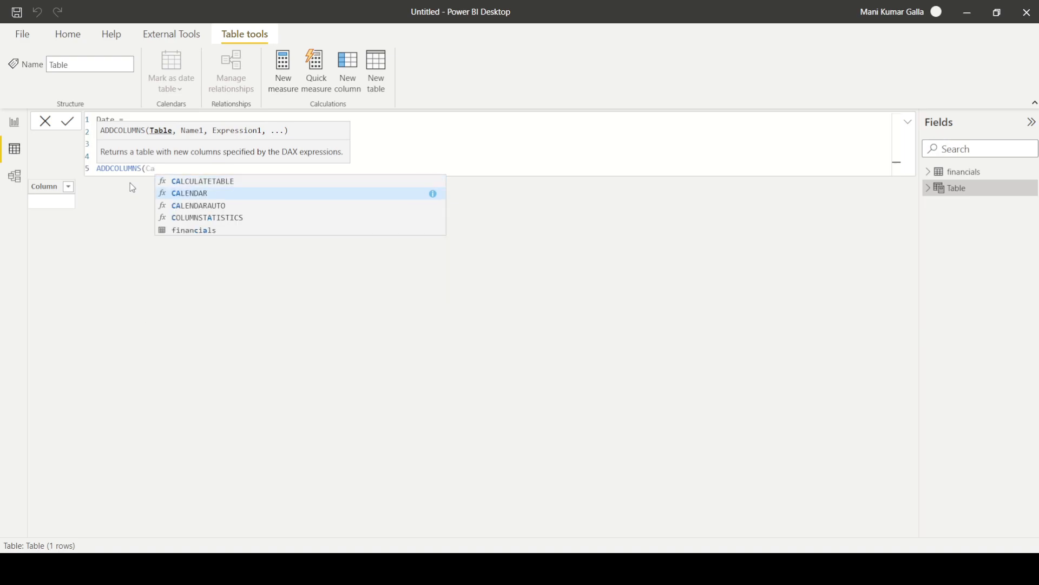
key(Tab)
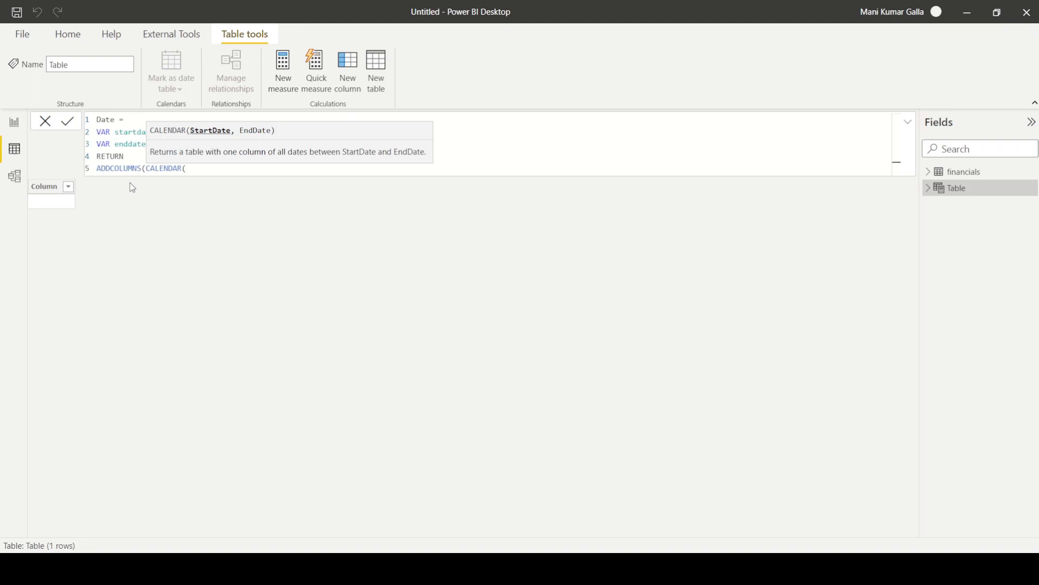
Complete the CALENDAR function with the startdate and enddate variables as its range
text(star)
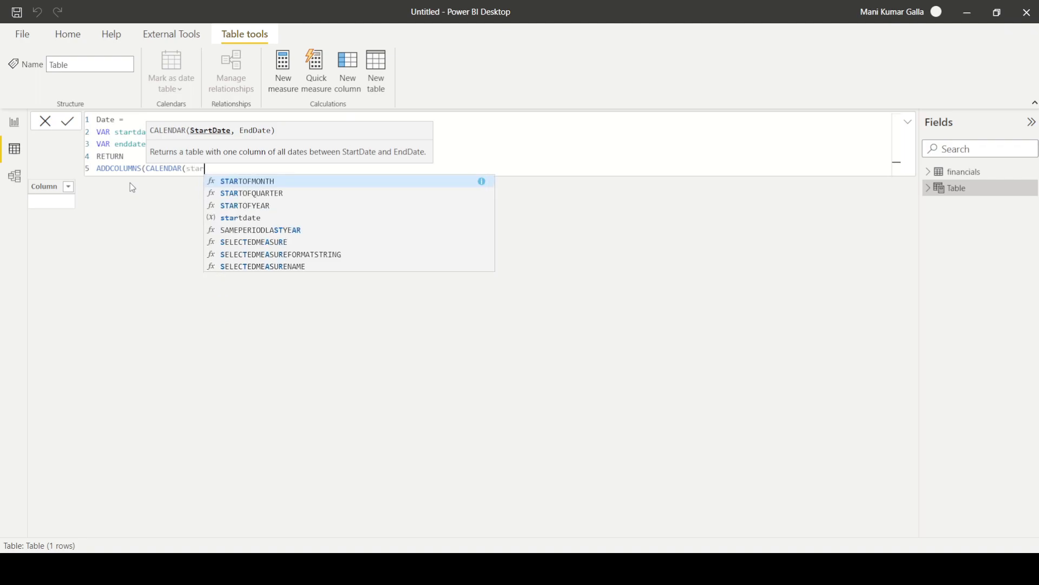
key(Down)
key(Down)
key(Down)
key(Tab)
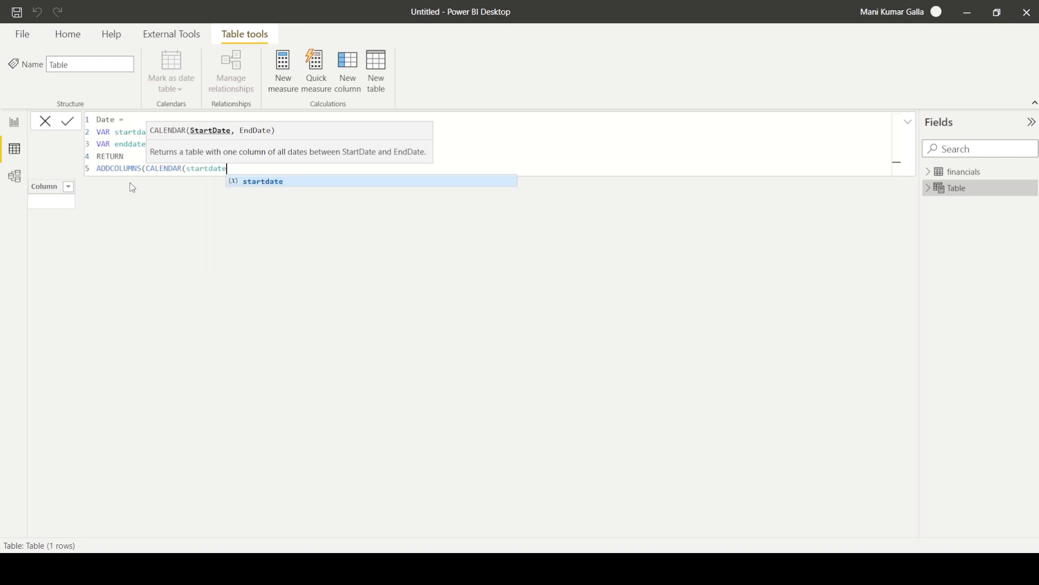
text(,end)
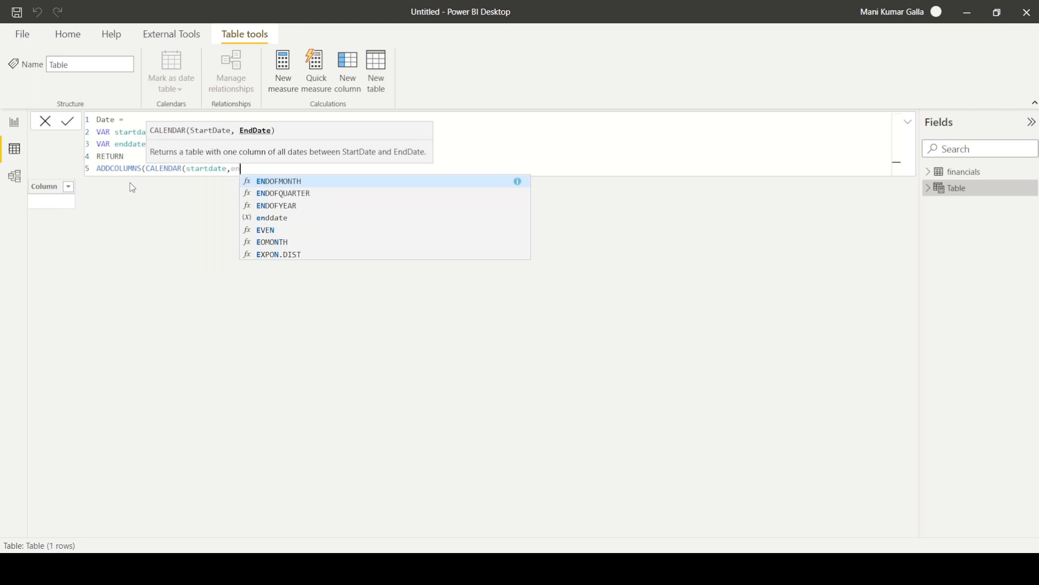
key(Down)
key(Down)
key(Down)
key(Tab)
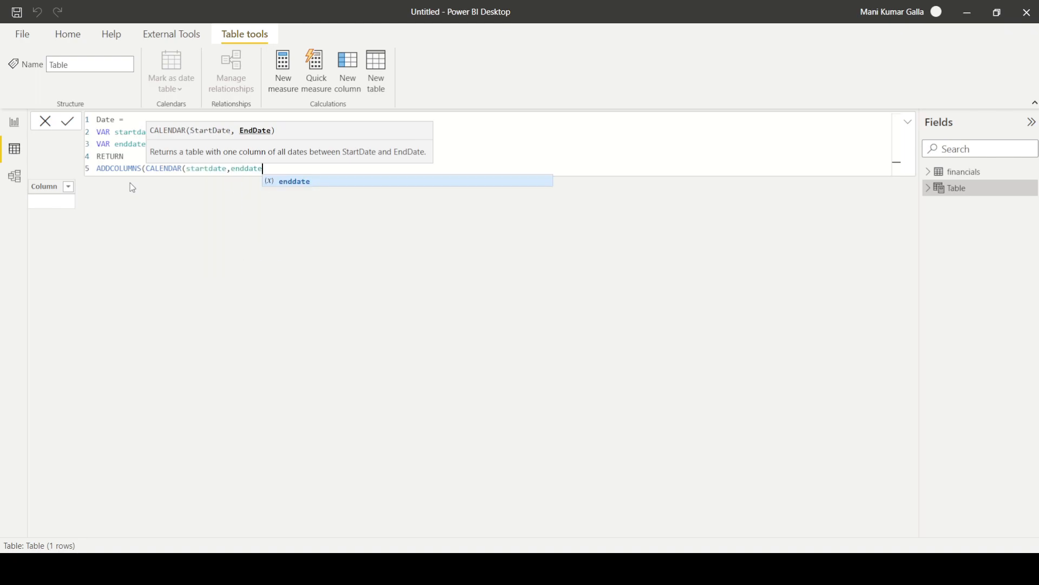
text())
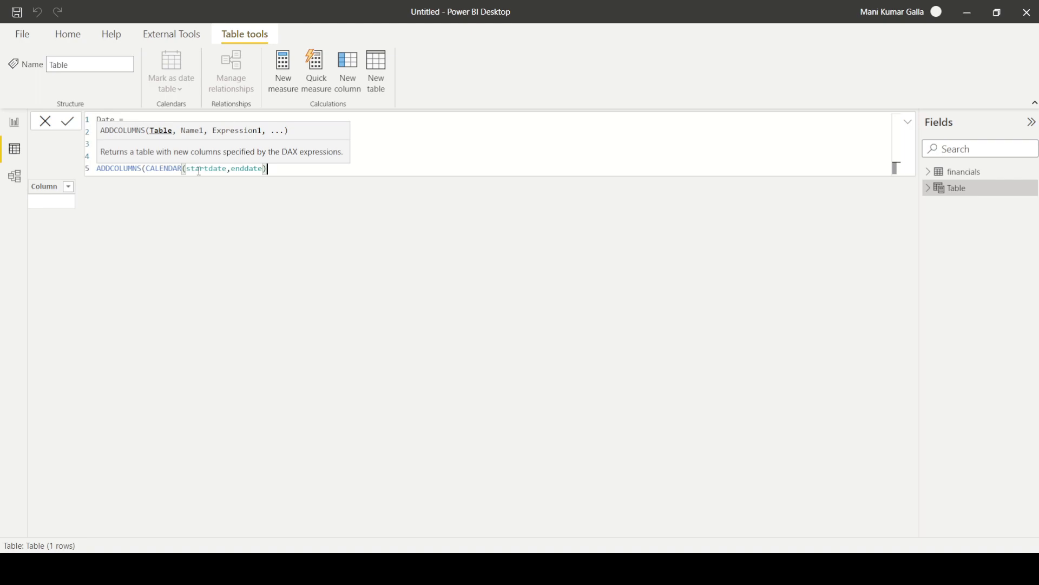
Append the comment --DATE(2021,1,1) to the startdate variable line as a fixed-date alternative
click(381, 130)
text(--DATE(2021,1,1))
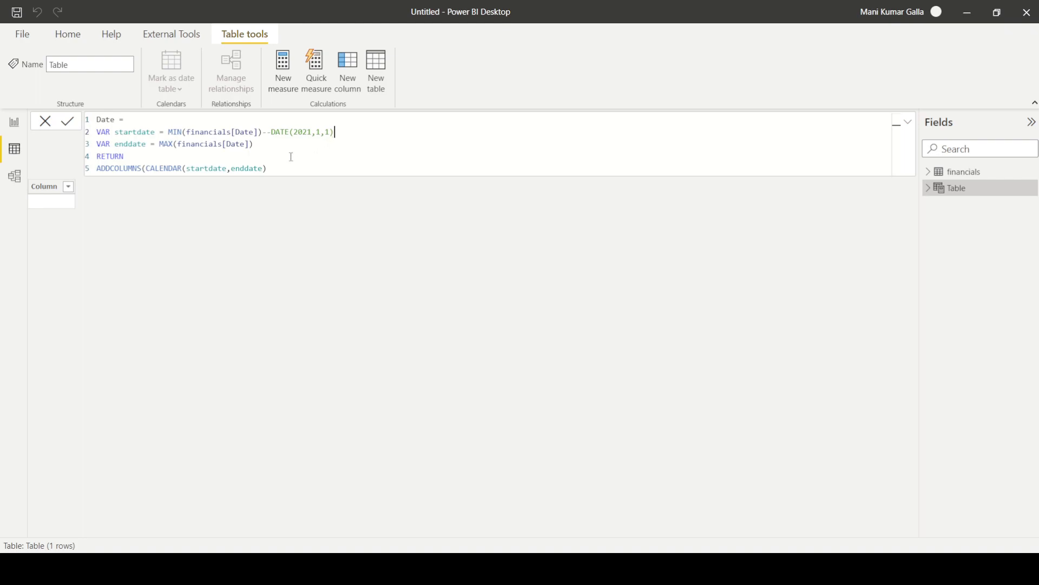
drag(187, 169, 234, 166)
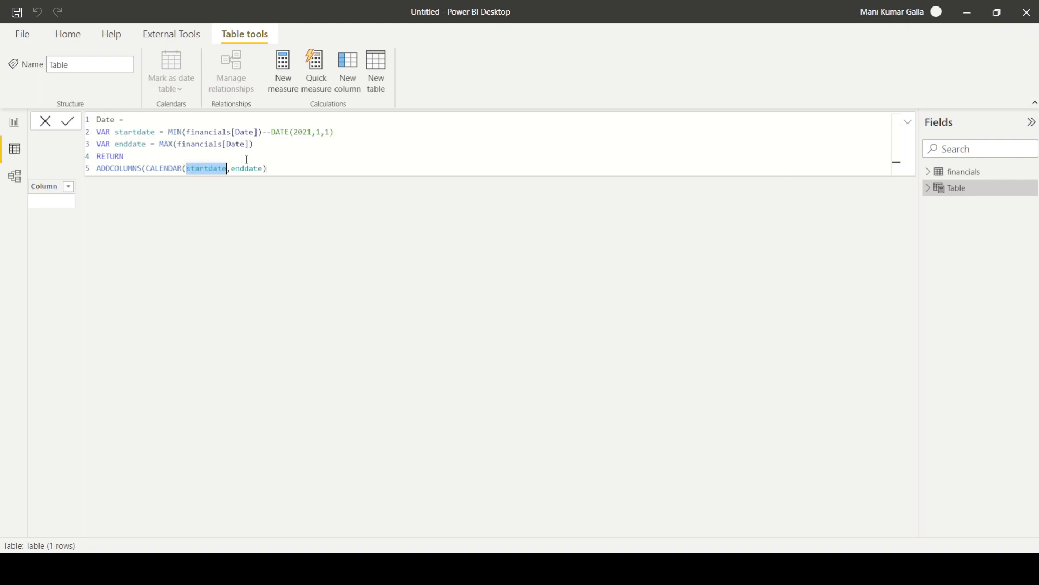
Add a "Year" column to ADDCOLUMNS on a new line, defined as YEAR([Date]) and ending with a comma
click(267, 168)
text(,)
key(shift+Return)
text("Year)
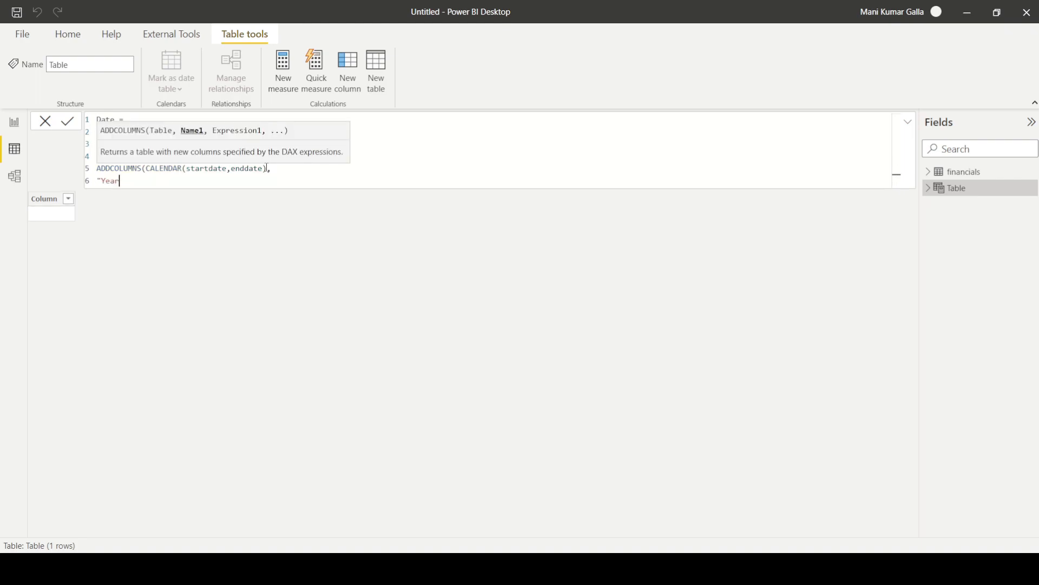
text(",Year)
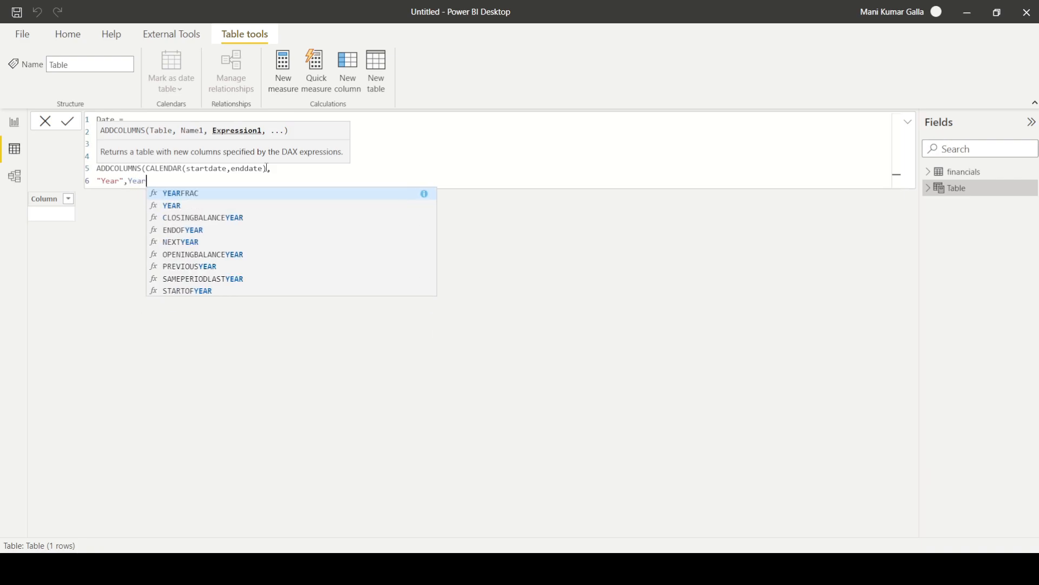
text((date)
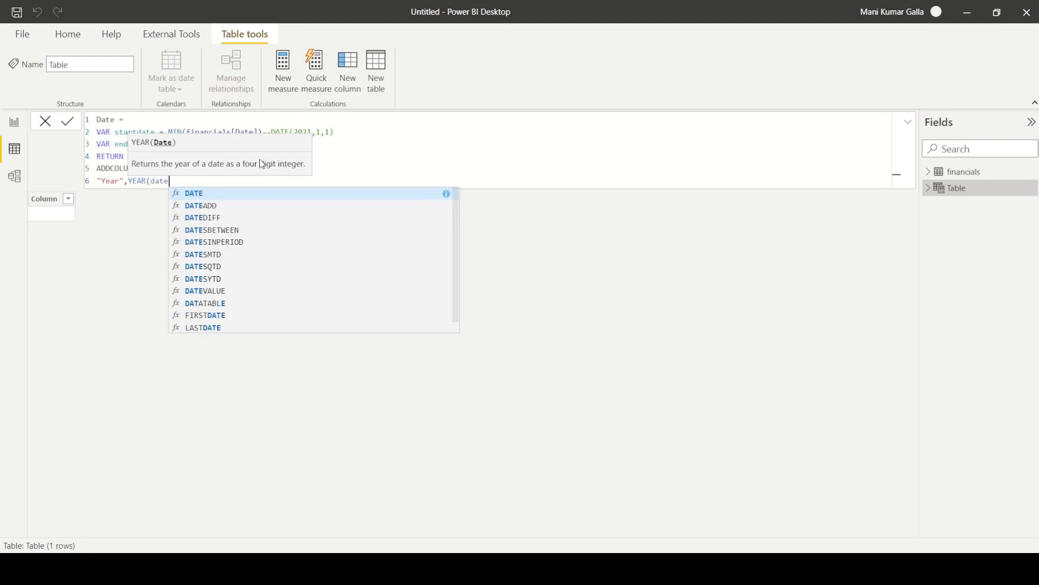
scroll(231, 299, down, 1)
click(224, 330)
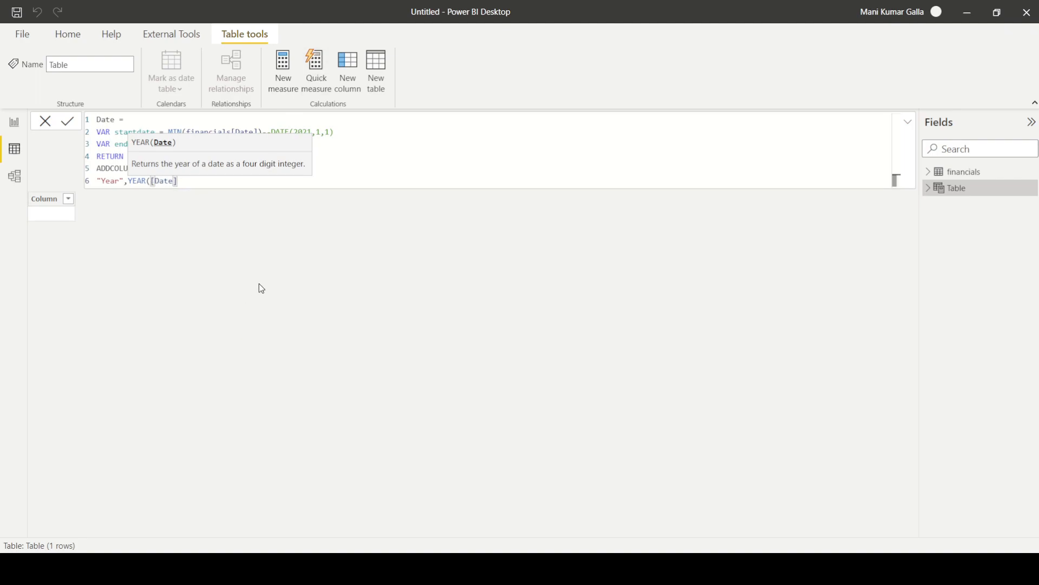
text(),)
Add a "Month" column on the line below Year, defined as MONTH([Date]) and ending with a comma
key(shift+Return)
text("Month",MONTH(Date)
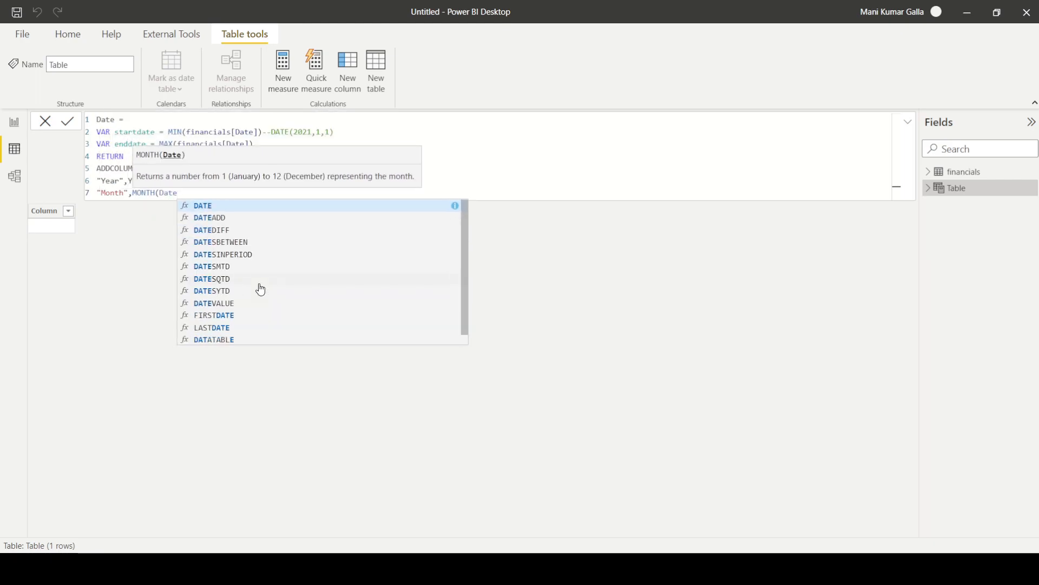
scroll(261, 290, down, 1)
click(246, 343)
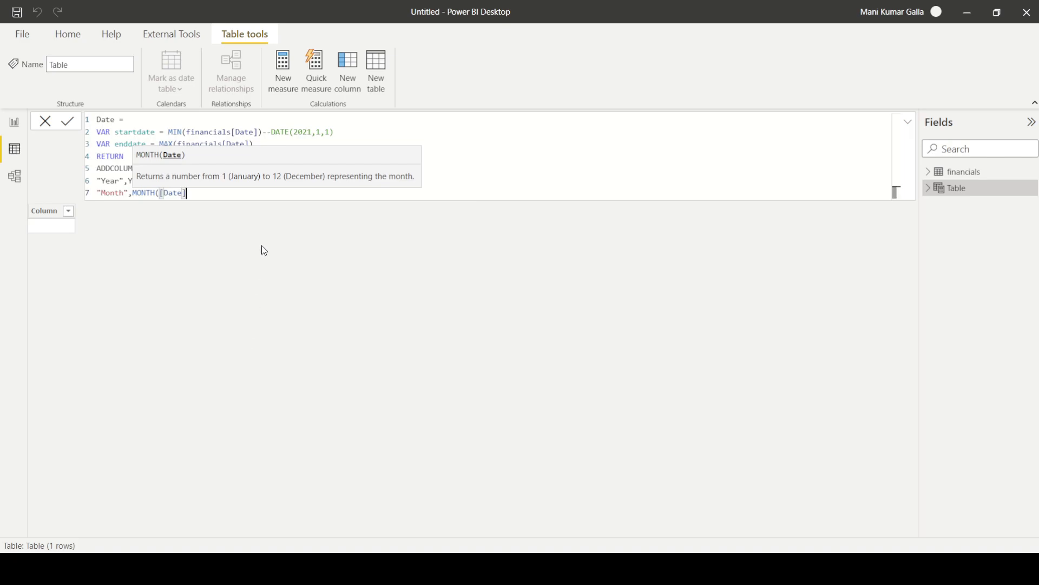
text(),)
Add a "Quarter" column on the line below Month, defined as QUARTER([Date]) and ending with a comma
key(Return)
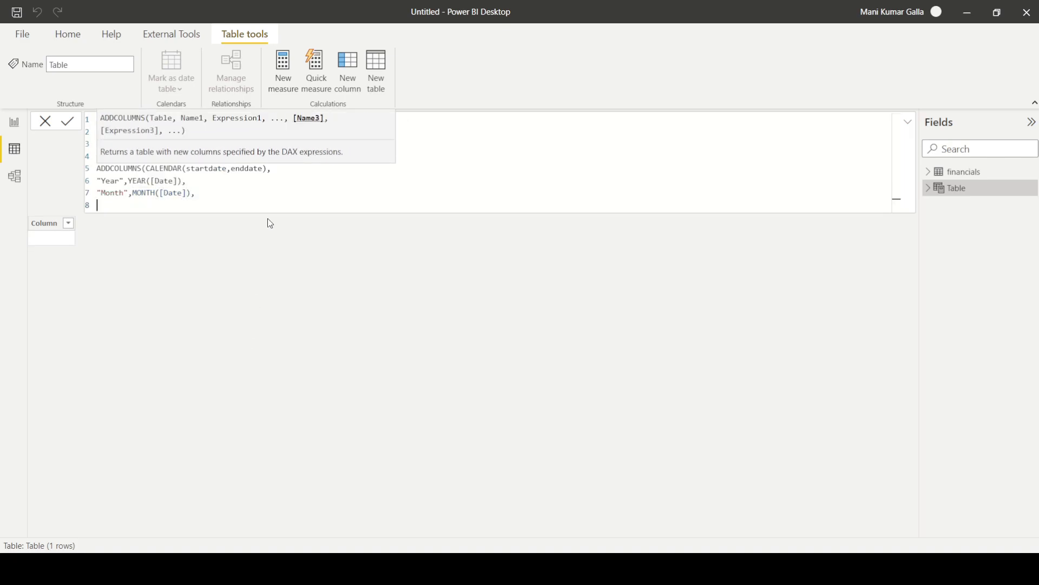
text("Quarter)
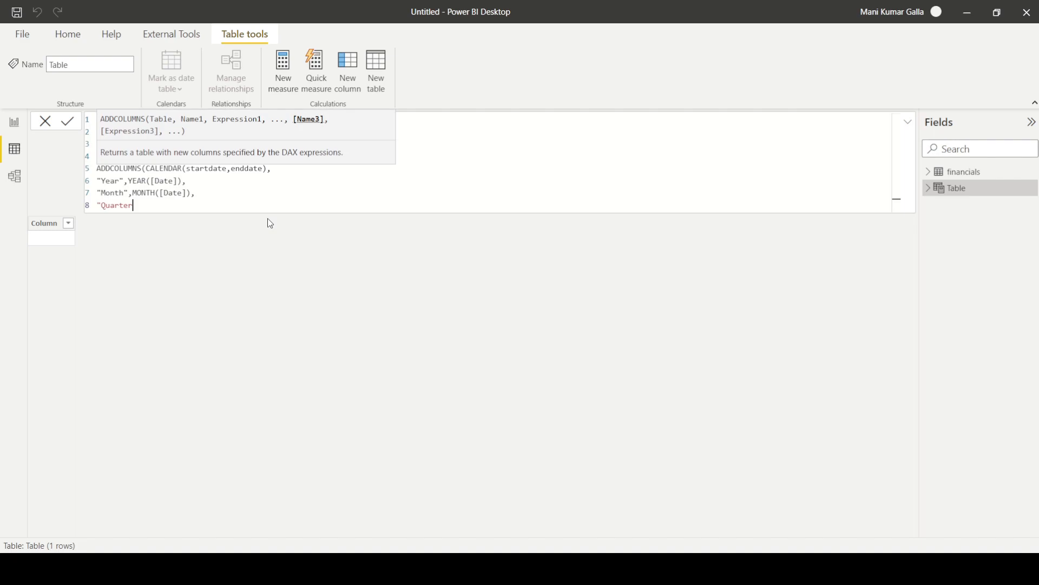
text(", Quarter)
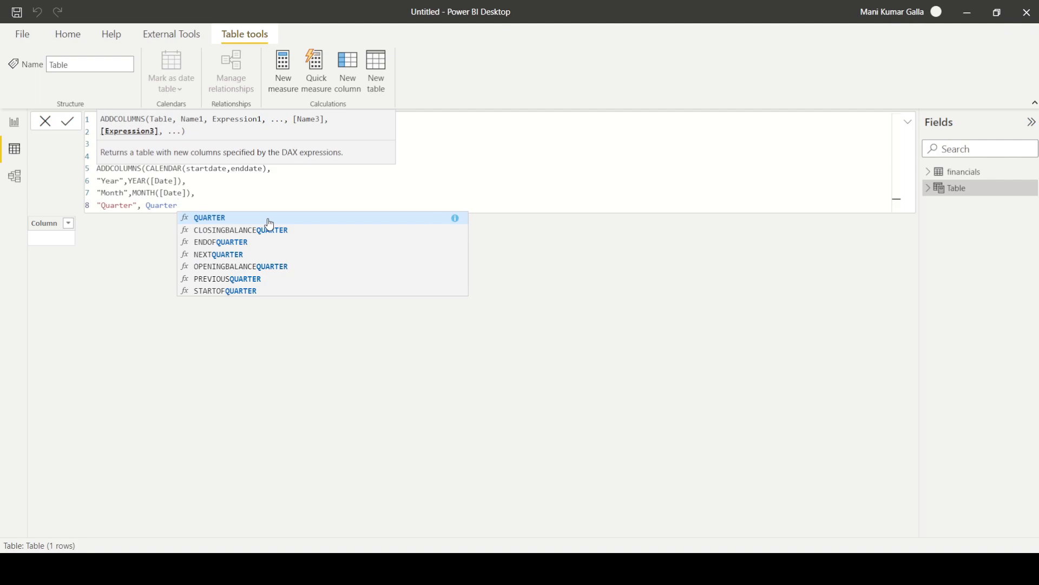
key(Tab)
text([)
key(Tab)
text())
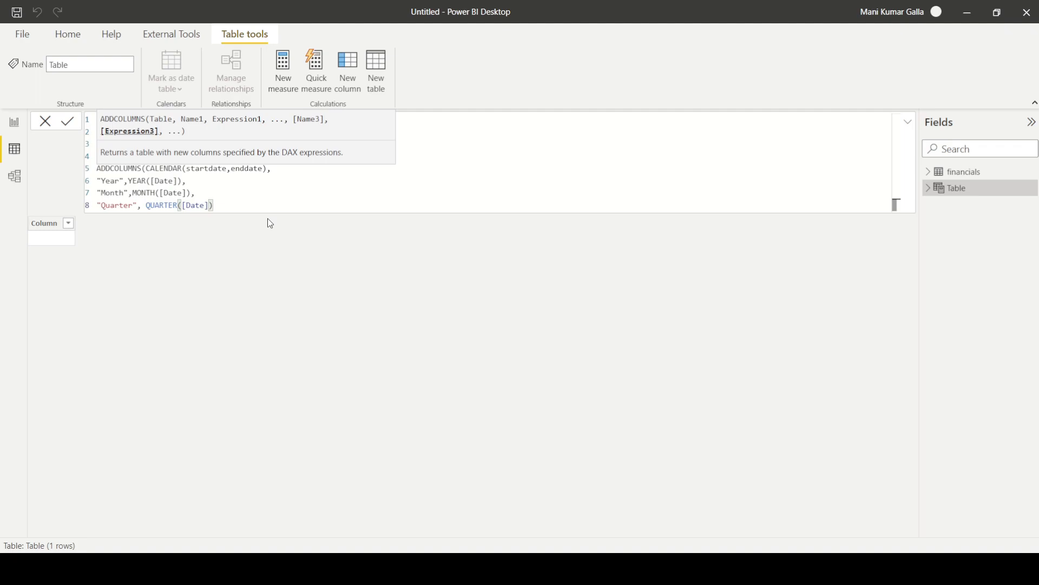
text(,)
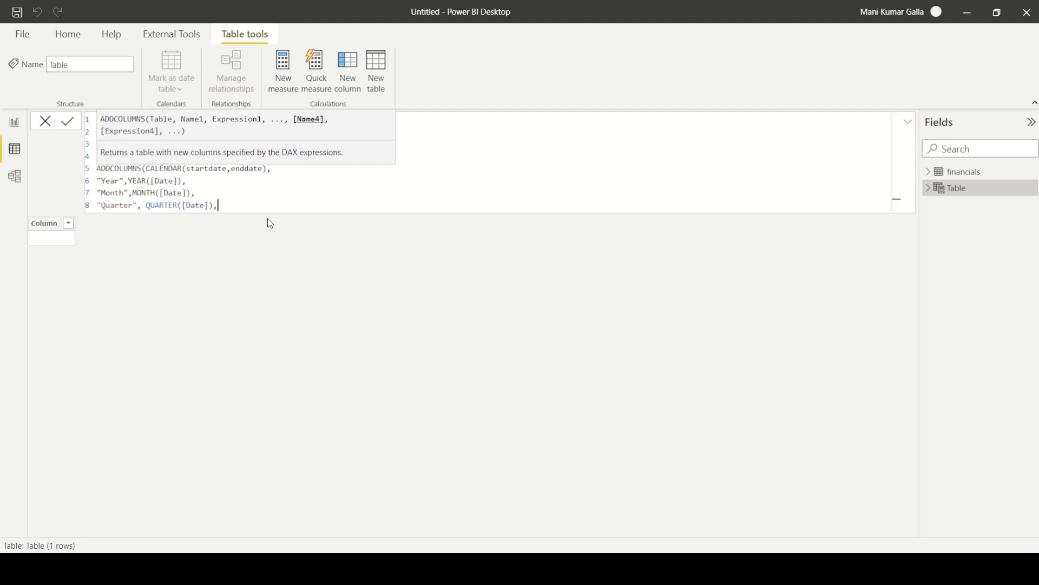
Start a "Month Name" column on the line below Quarter, with the FORMAT function as its expression
key(Return)
text(")
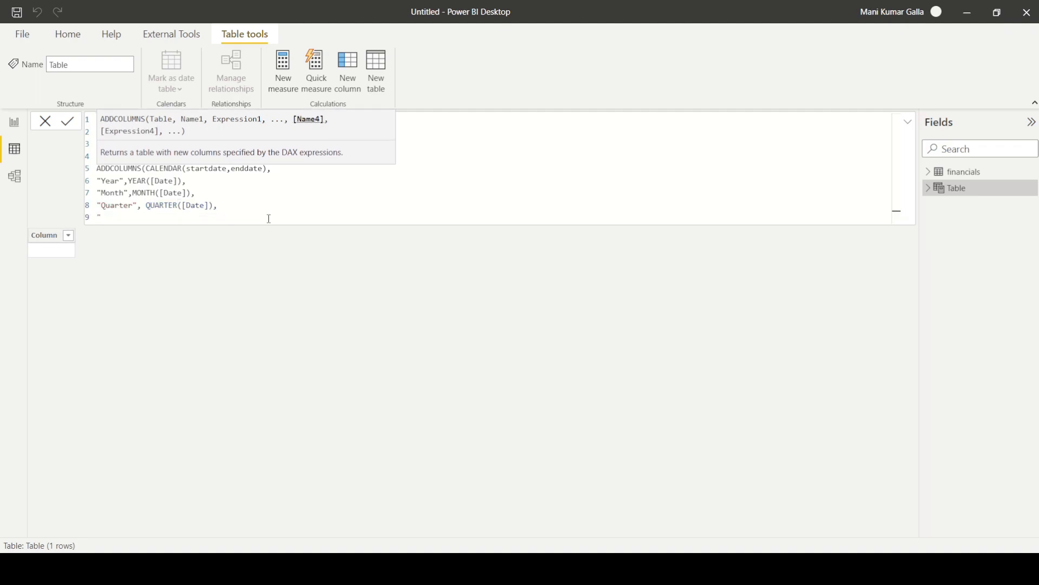
text(Month Name)
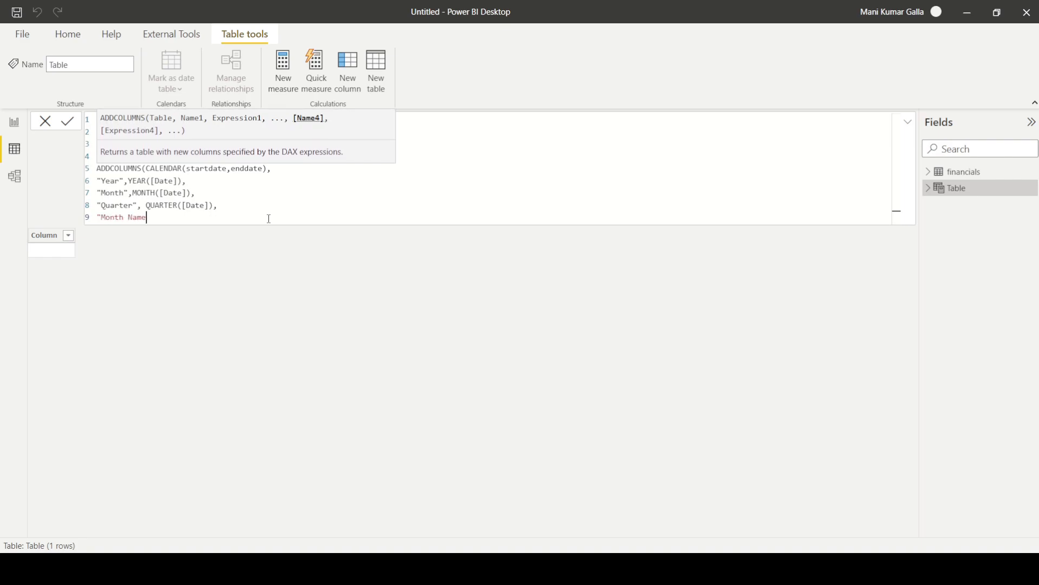
text(",Mo)
key(BackSpace)
key(BackSpace)
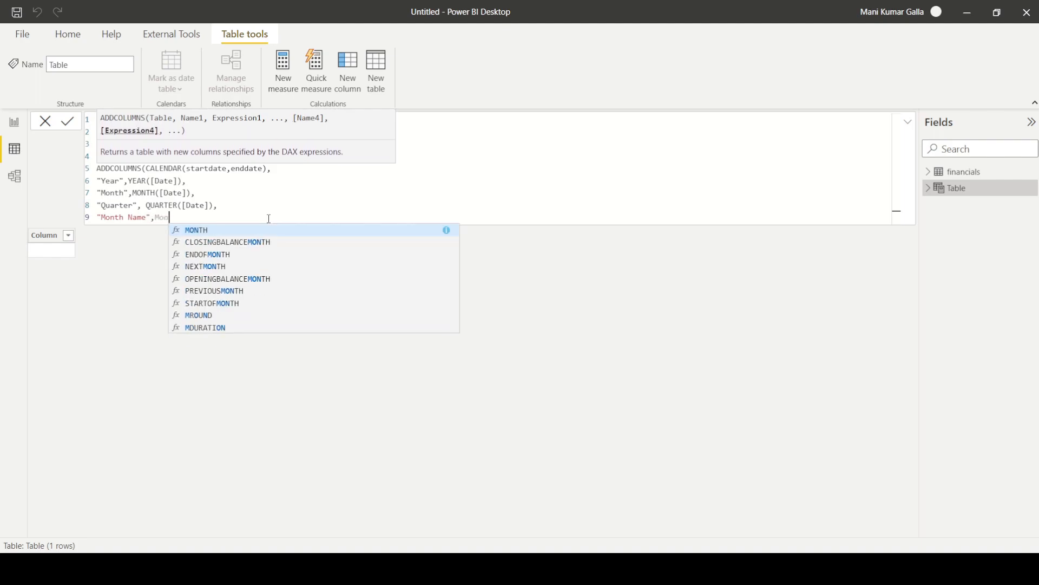
text(Format)
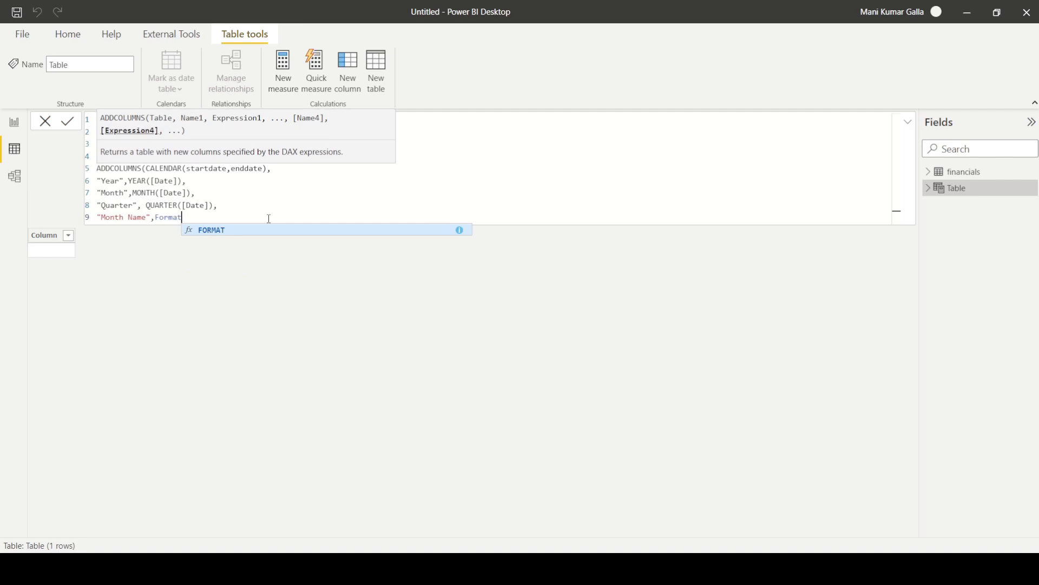
key(Tab)
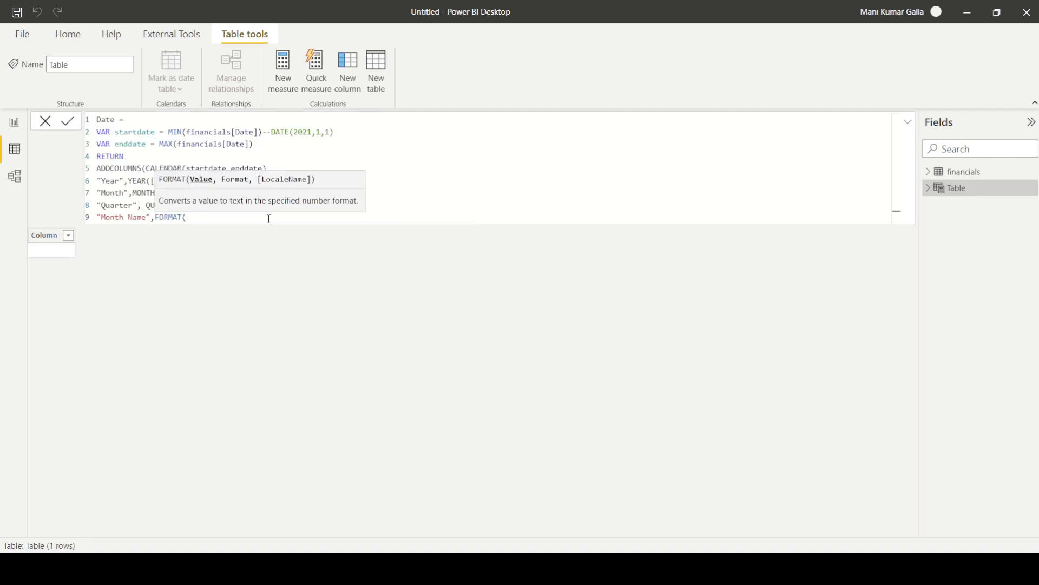
Complete FORMAT with [Date] and "MMM", close the ADDCOLUMNS function, and commit the formula to create the Date table
text([d)
key(Tab)
text(,"MM)
text(M)
text("))
text(")))
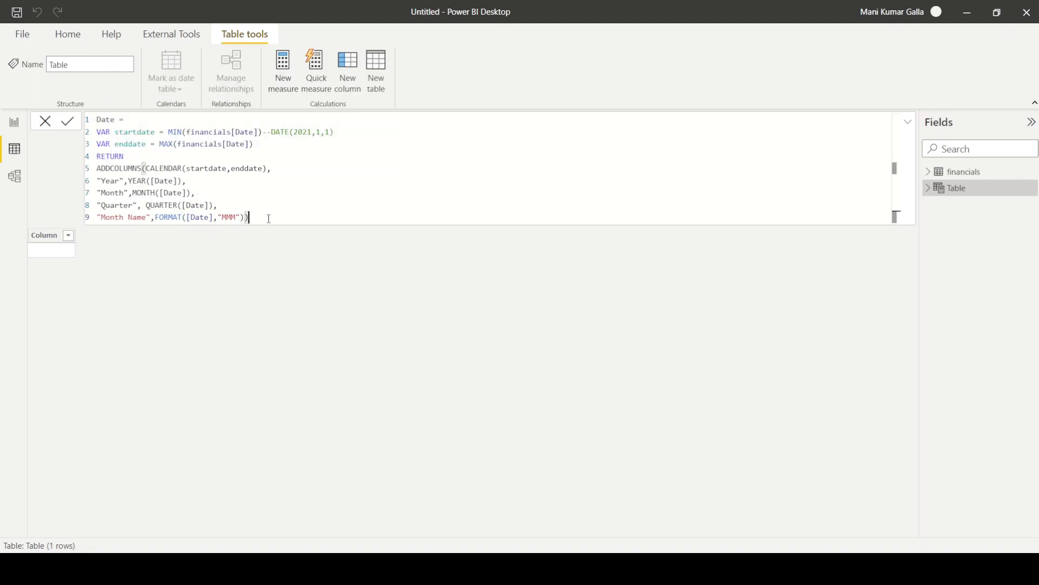
key(Return)
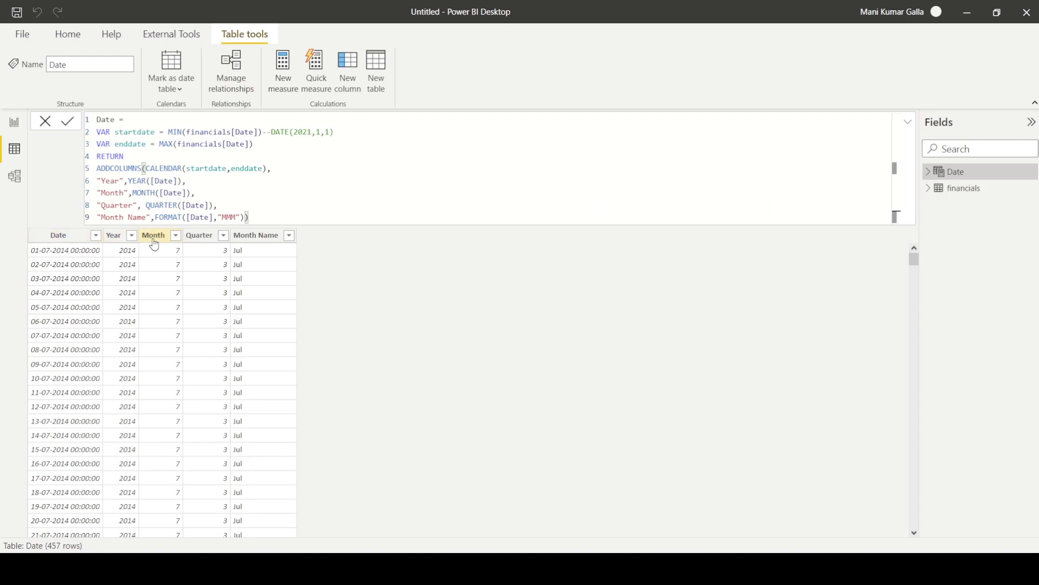
Add the column name "Quarter Name" and a comma below the Month Name line, leaving the closing parenthesis on its own line
click(179, 206)
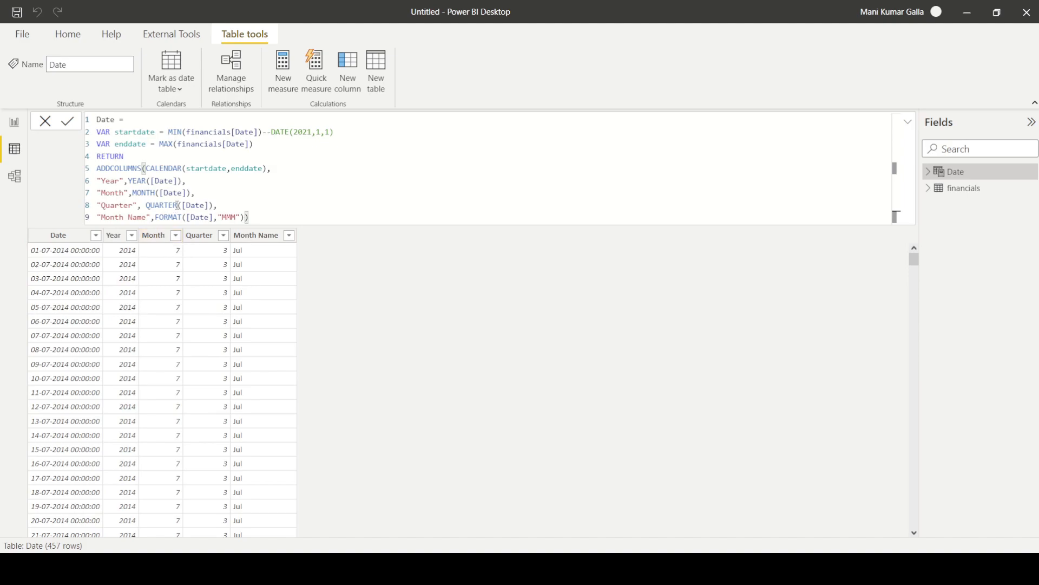
click(253, 219)
key(shift+Return)
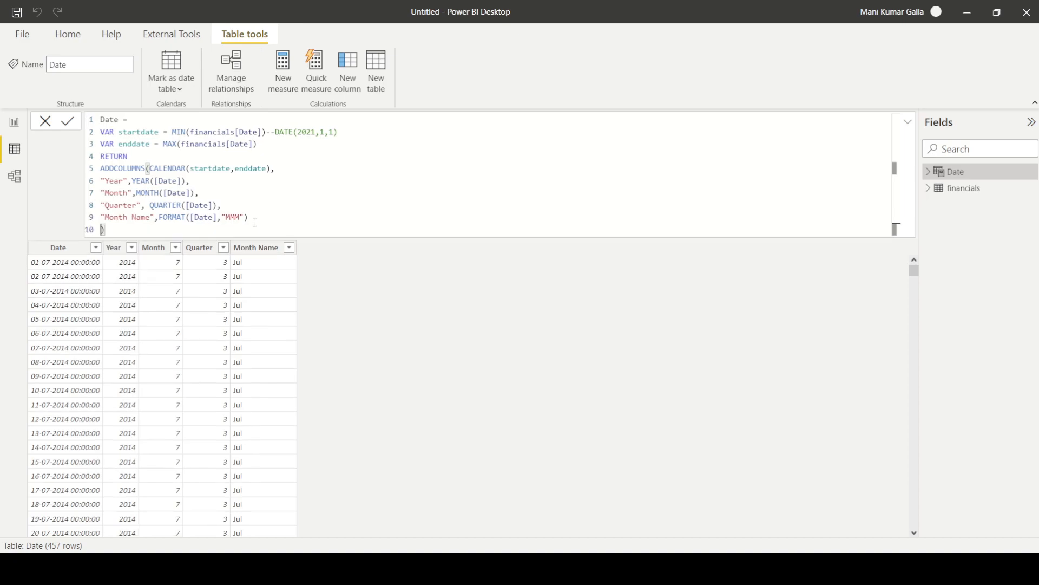
key(BackSpace)
text(,)
key(shift+Return)
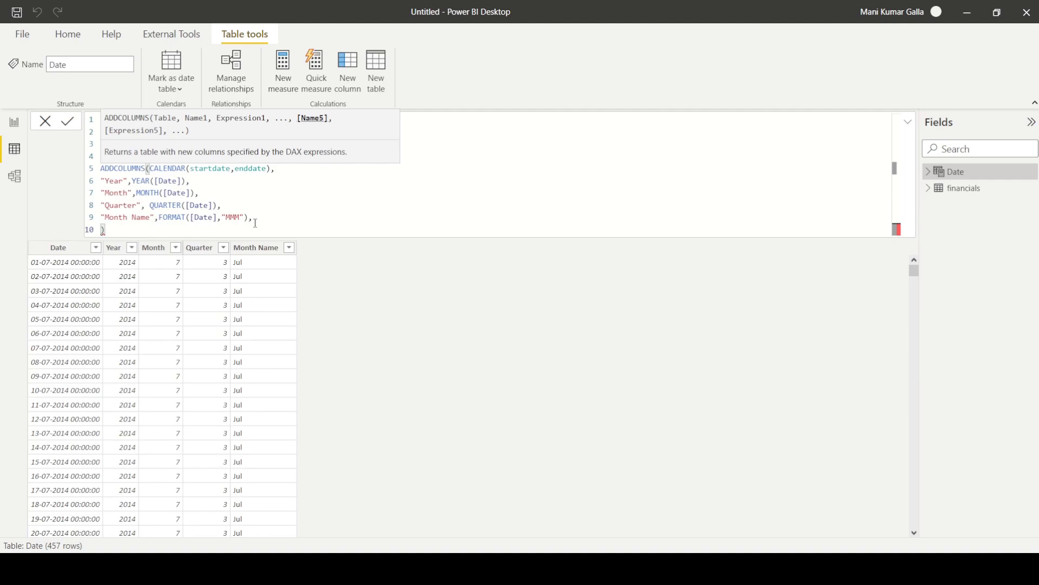
text("Quarter Name")
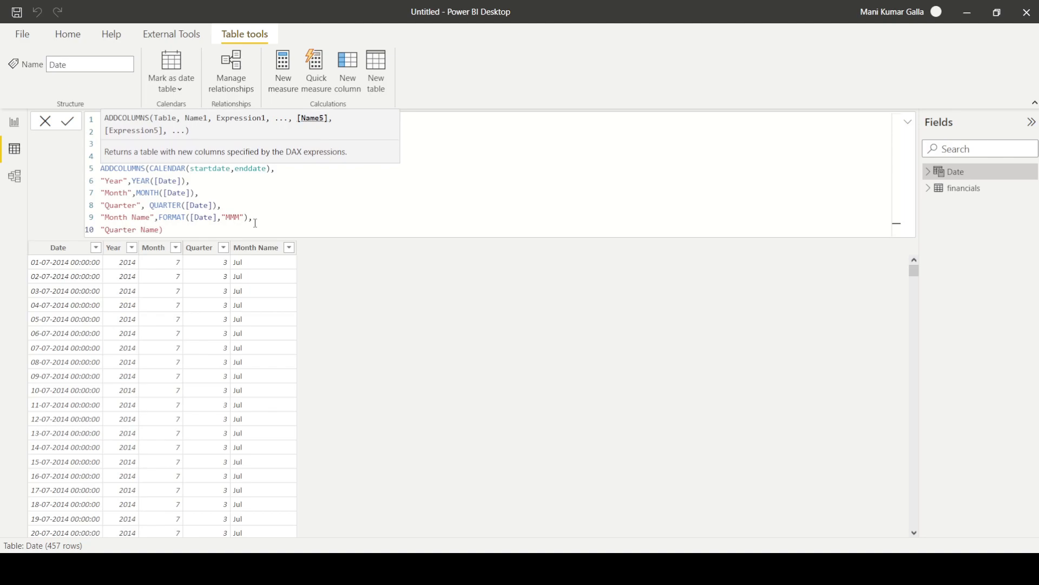
text(,)
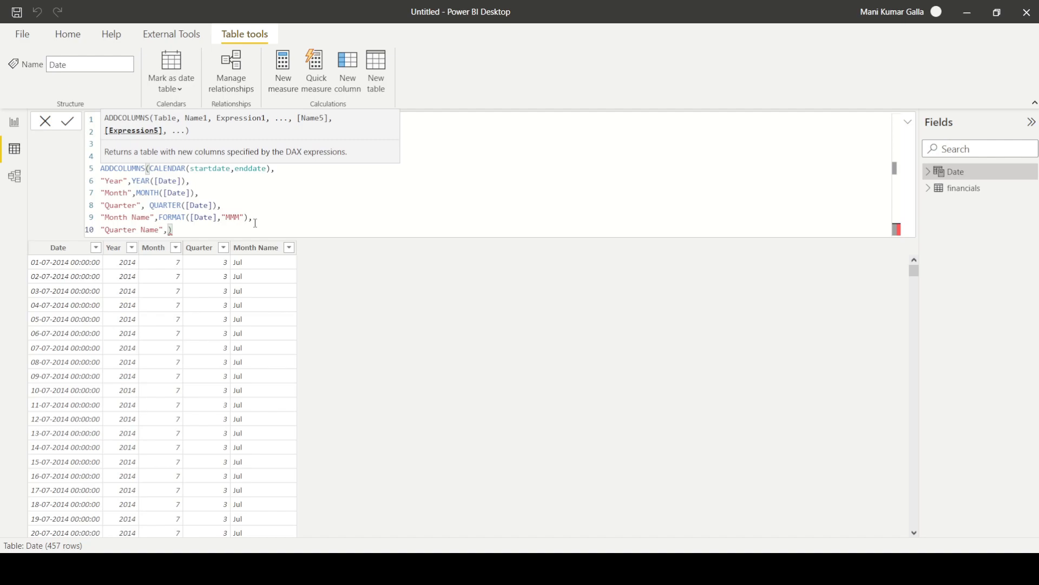
key(shift+Return)
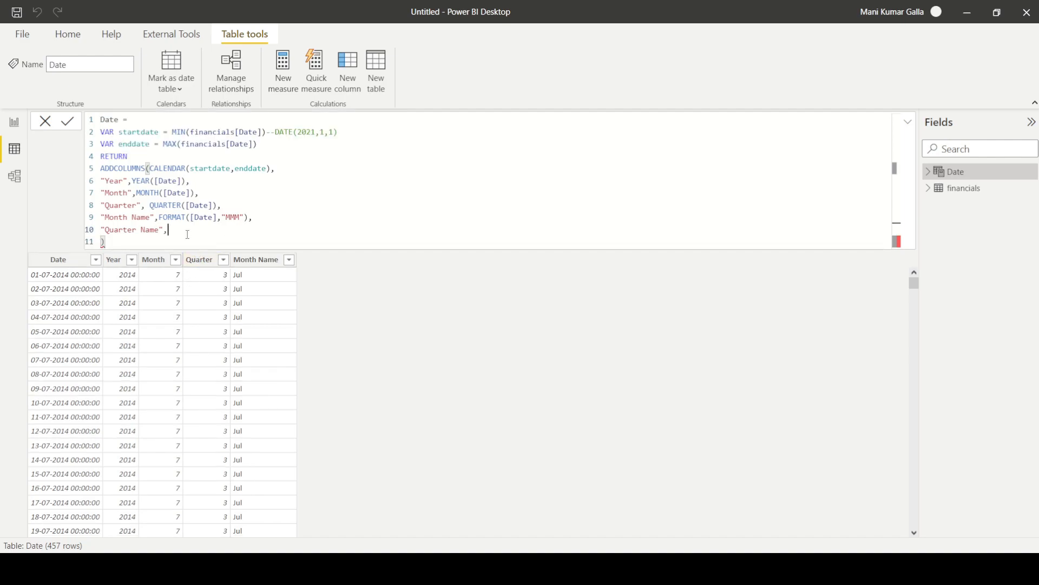
Define the Quarter Name column as "Q"&QUARTER([Date]) and commit the formula
text(","Q)
key(Right)
text(&QUARTER()
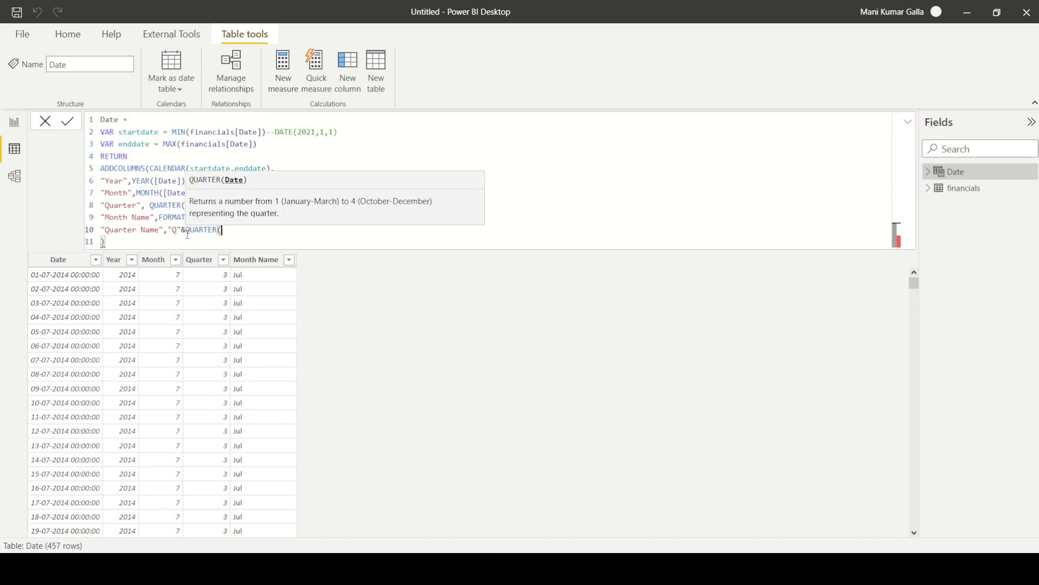
text([)
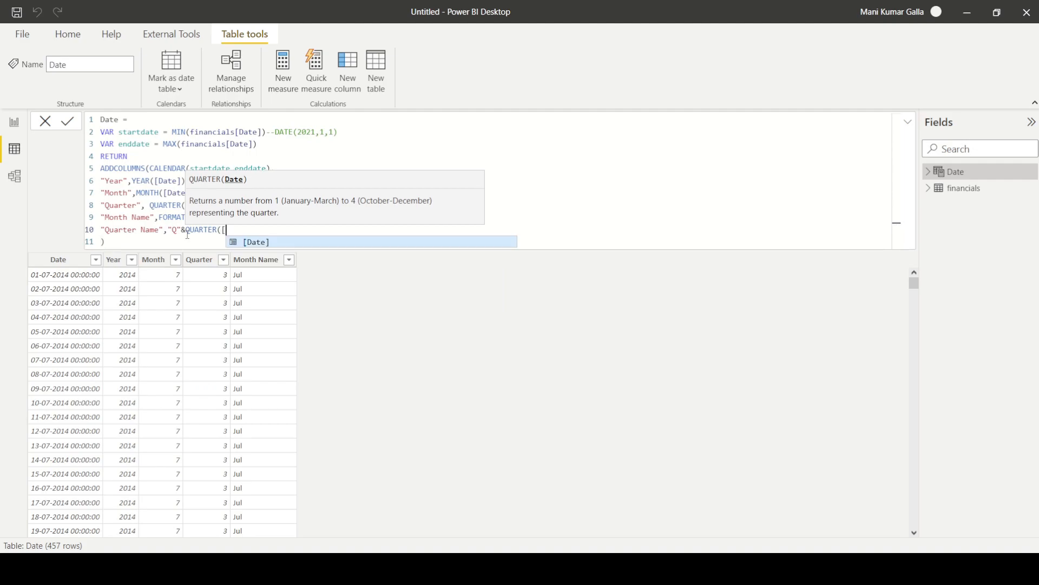
text(Date]))
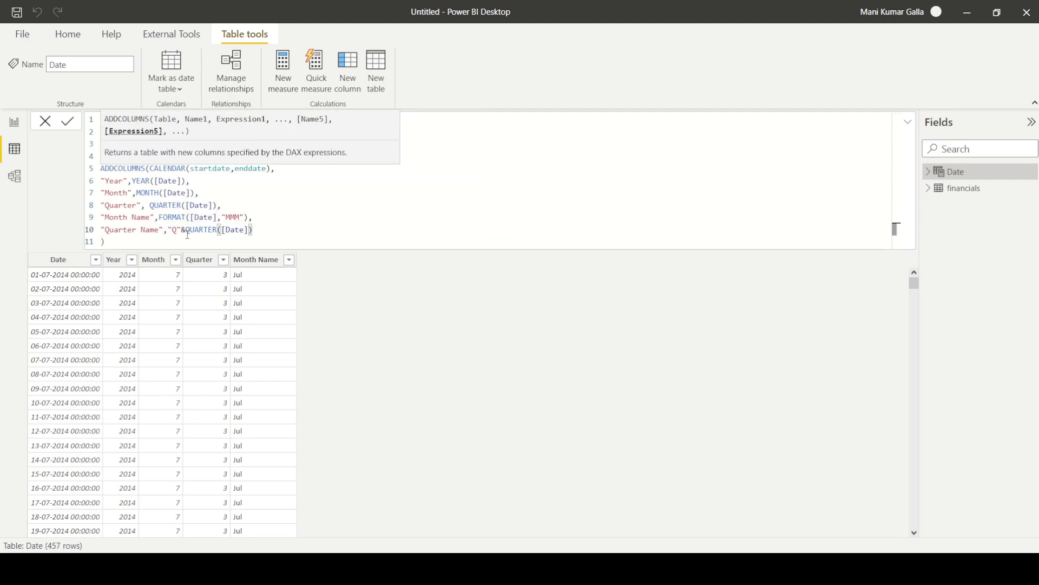
key(Return)
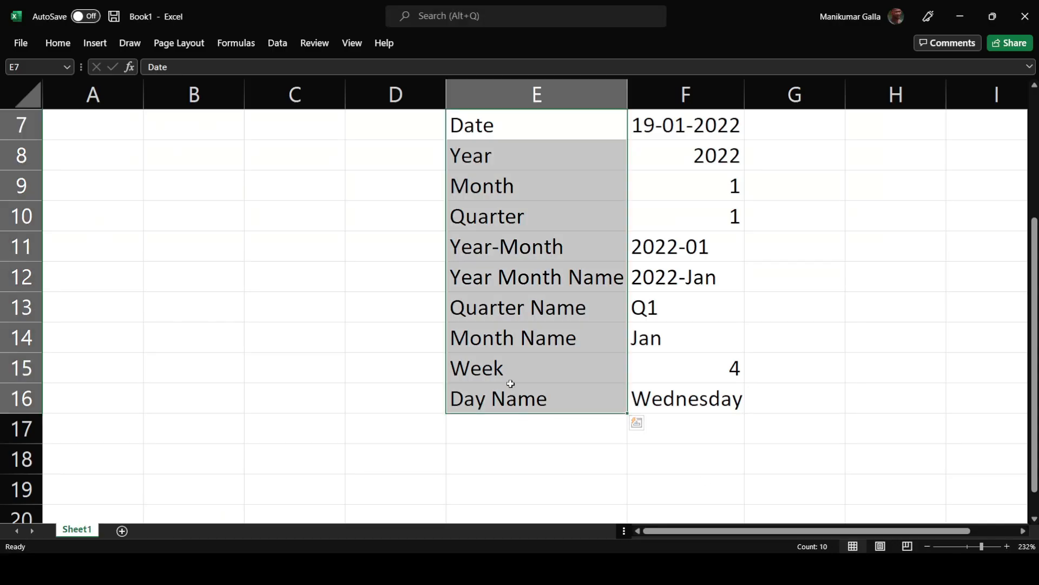
Review the planned calendar columns in the Excel list, from Quarter Name to Day Name and the two year-month entries
click(511, 311)
click(510, 352)
click(507, 388)
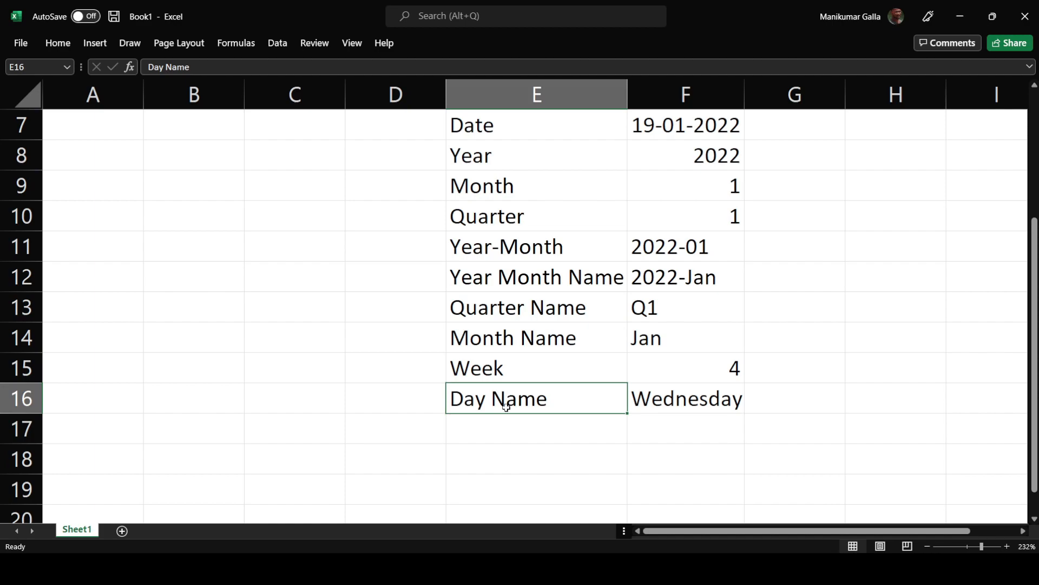
click(510, 256)
click(519, 282)
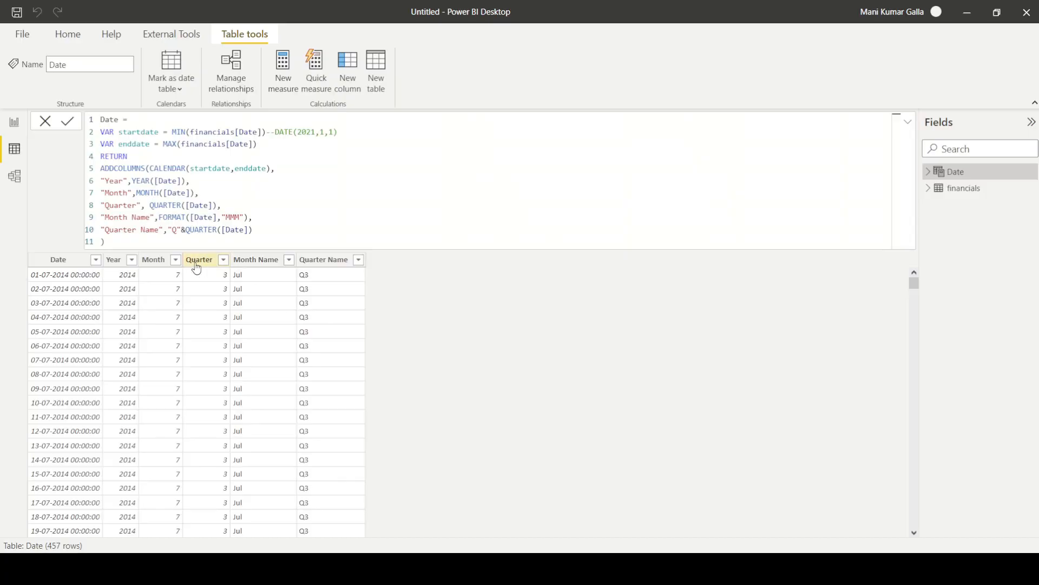
Back in Power BI, add the column name "Year Month Number" below Quarter Name, with commas ending the Quarter Name line and following the new name
click(101, 243)
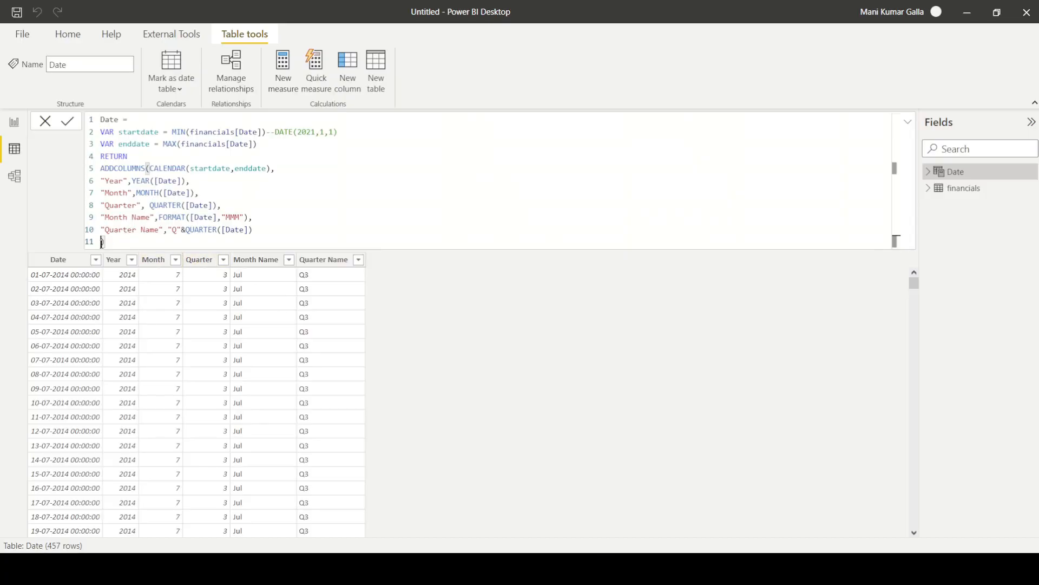
text("")
key(Left)
text(Year Month Number)
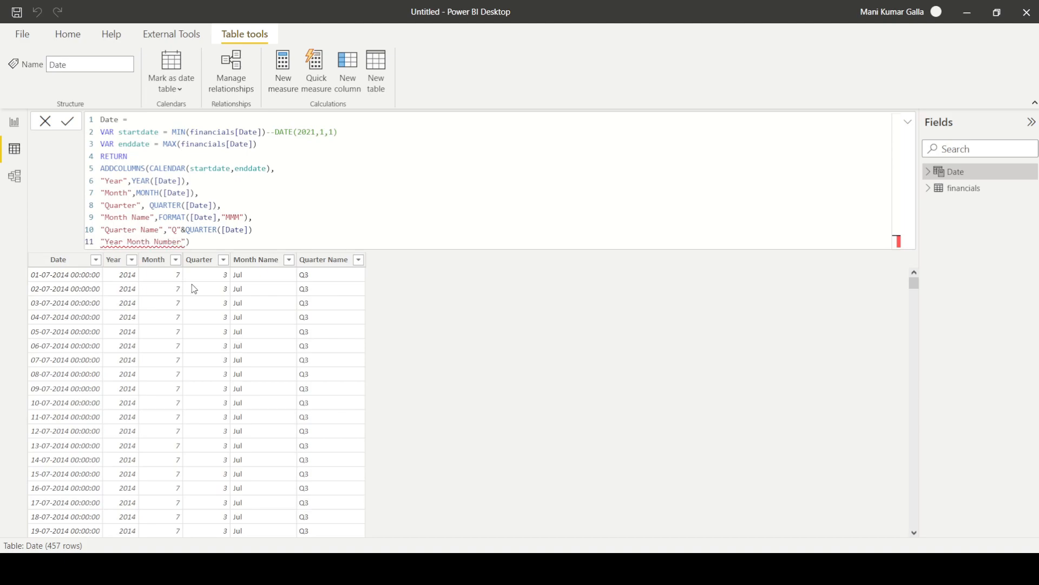
click(258, 230)
text(,)
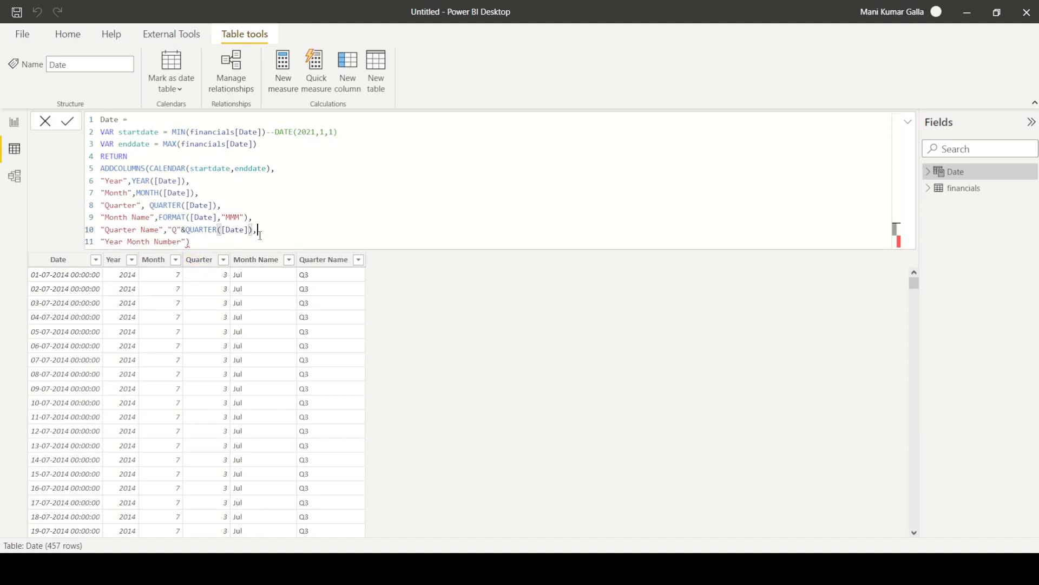
click(188, 241)
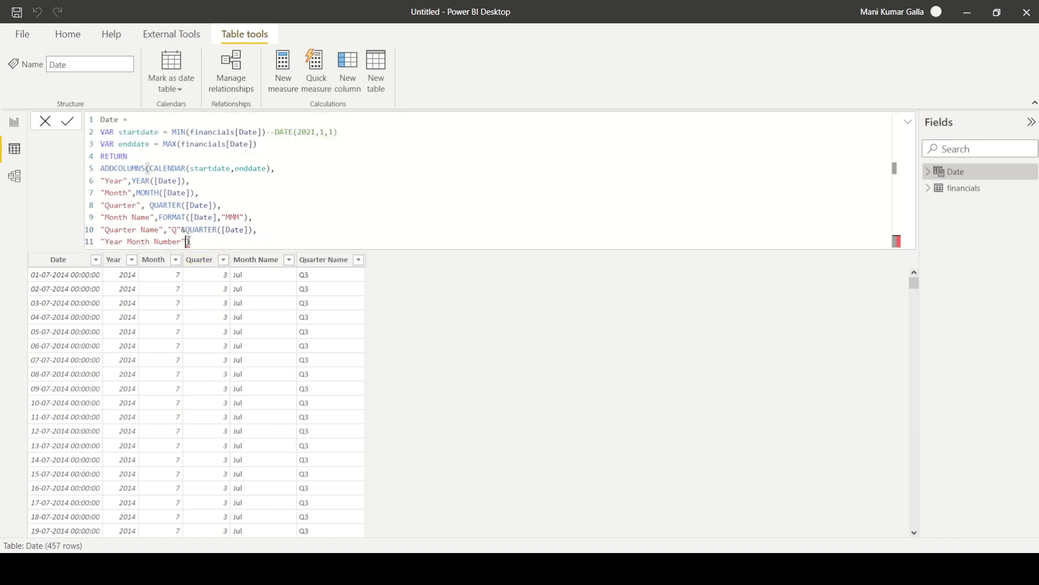
text(,)
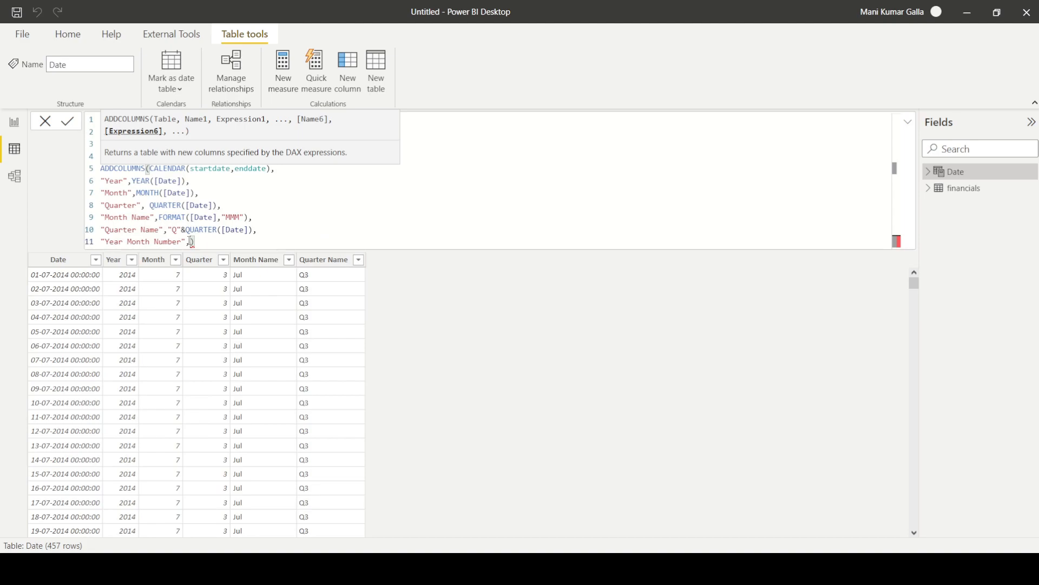
Define the Year Month Number column as FORMAT([Date],"YYYY-MM") and commit the formula
text(For)
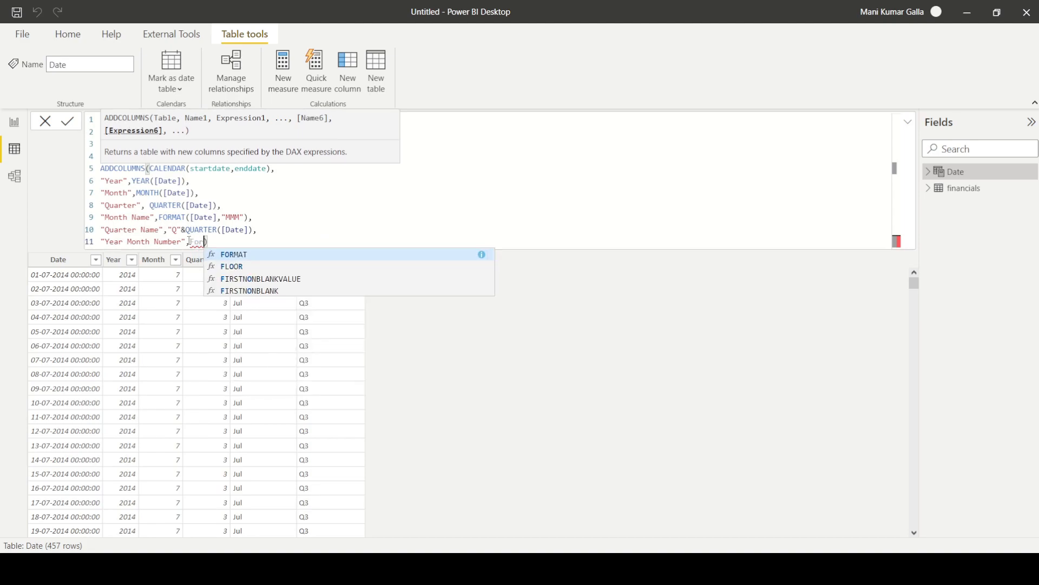
key(Tab)
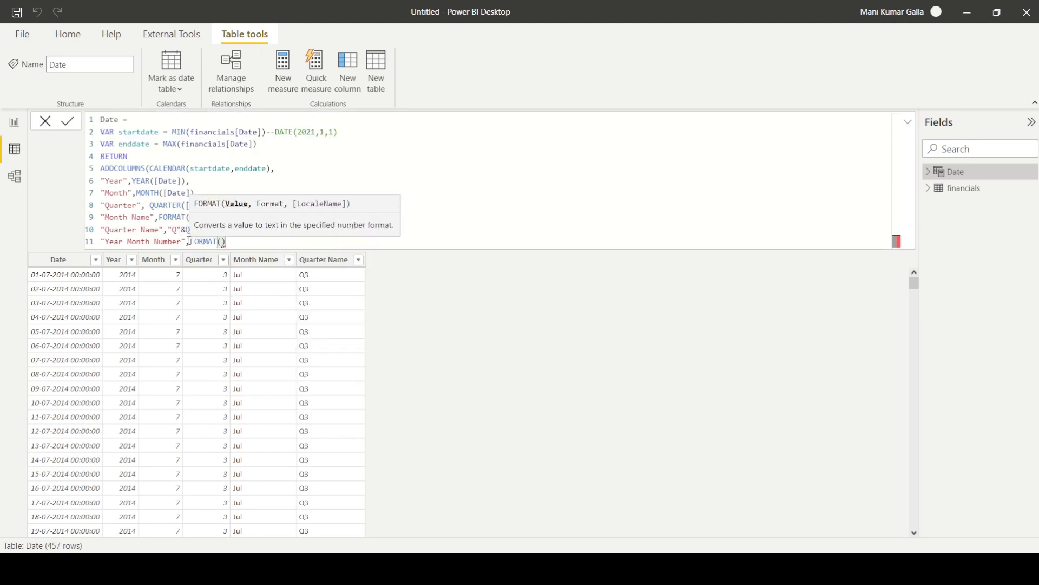
text([d)
key(Tab)
text(,")
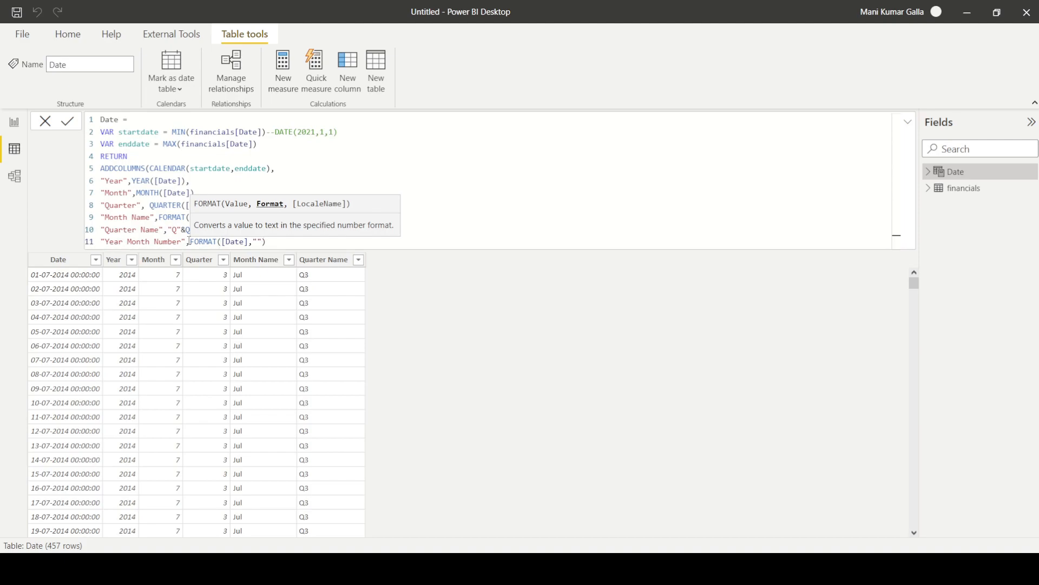
text(YYYY-MM)
click(315, 240)
text())
key(Return)
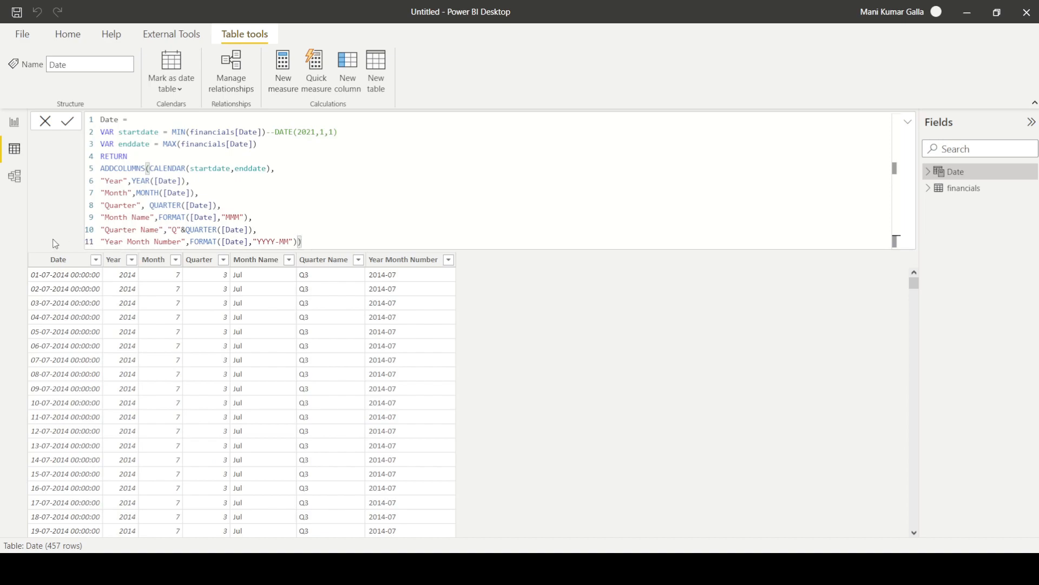
Duplicate the Year Month Number line onto a new line below it, separating the two with a comma
drag(102, 242, 299, 242)
key(ctrl+c)
click(315, 236)
click(299, 242)
text(,)
key(Return)
key(ctrl+v)
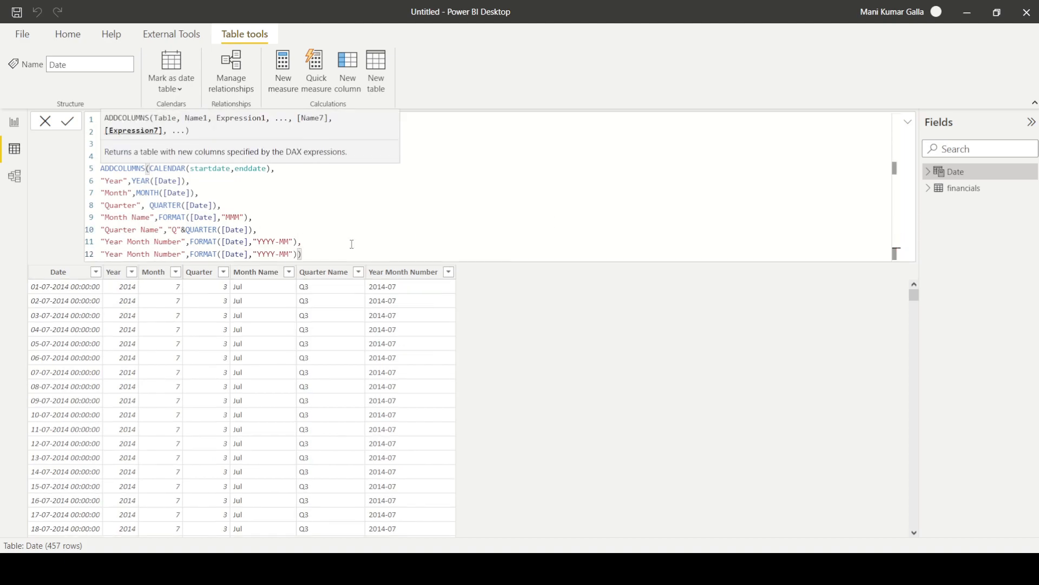
Rename the duplicated column "Year Month Name", change its format string to "YYYY-MMM" and commit the formula
click(170, 255)
text(Name",FOR)
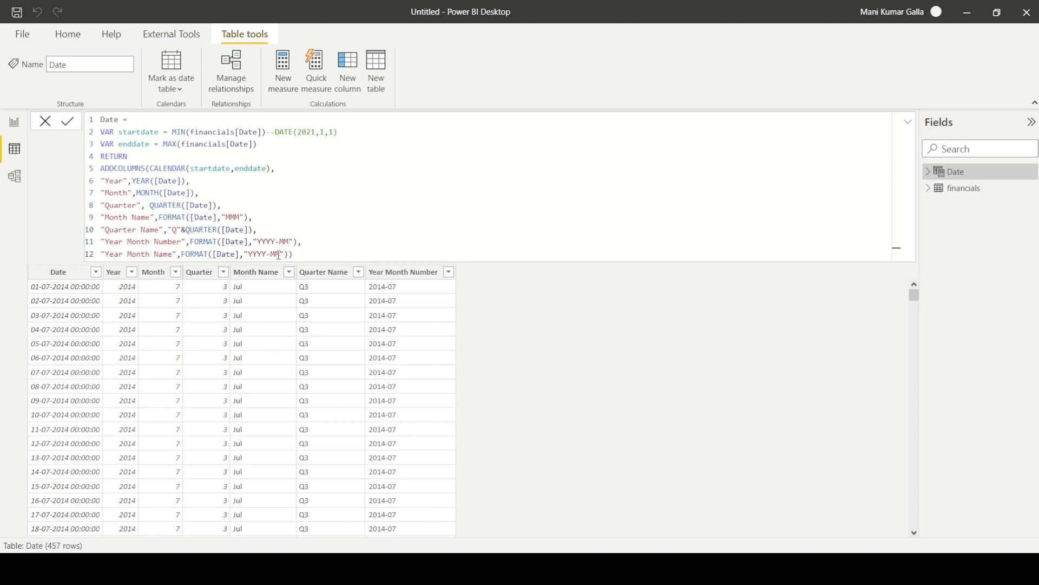
text(M)
key(Return)
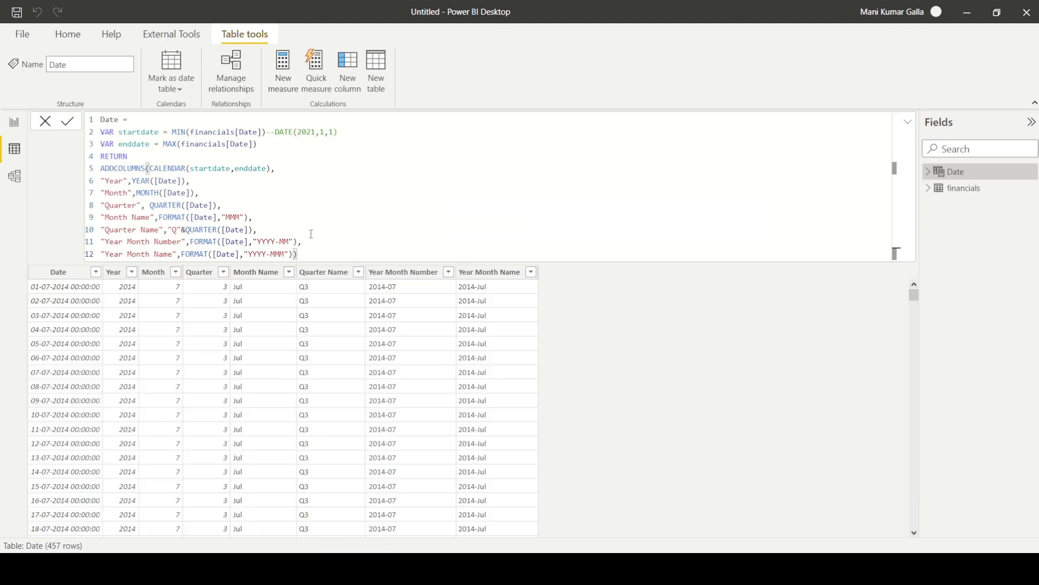
Add the column name "Day Name" and a comma on a new line below Year Month Name, ending the Year Month Name line with a comma
click(295, 254)
text(,)
key(shift+Return)
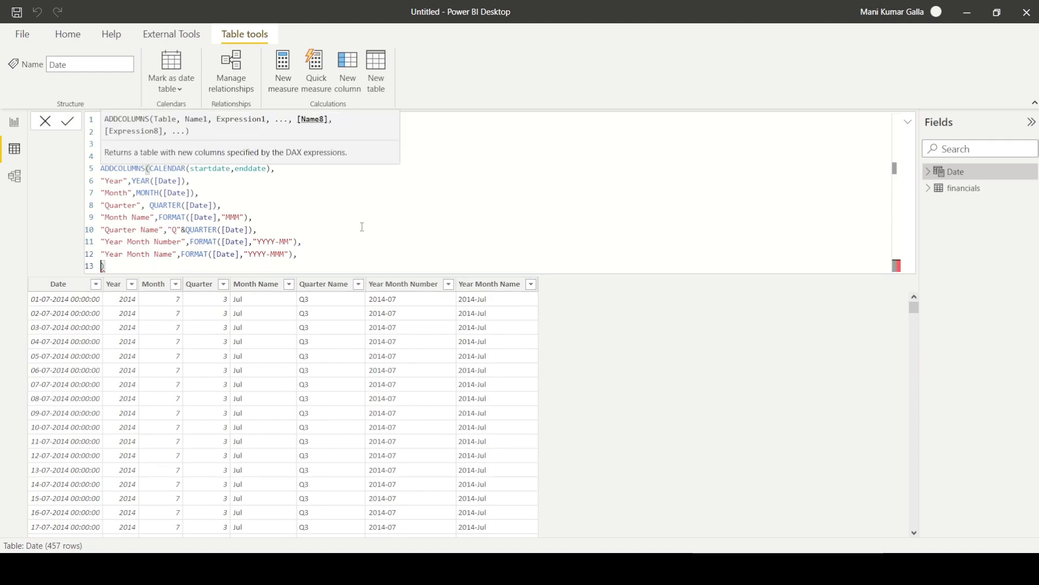
text("")
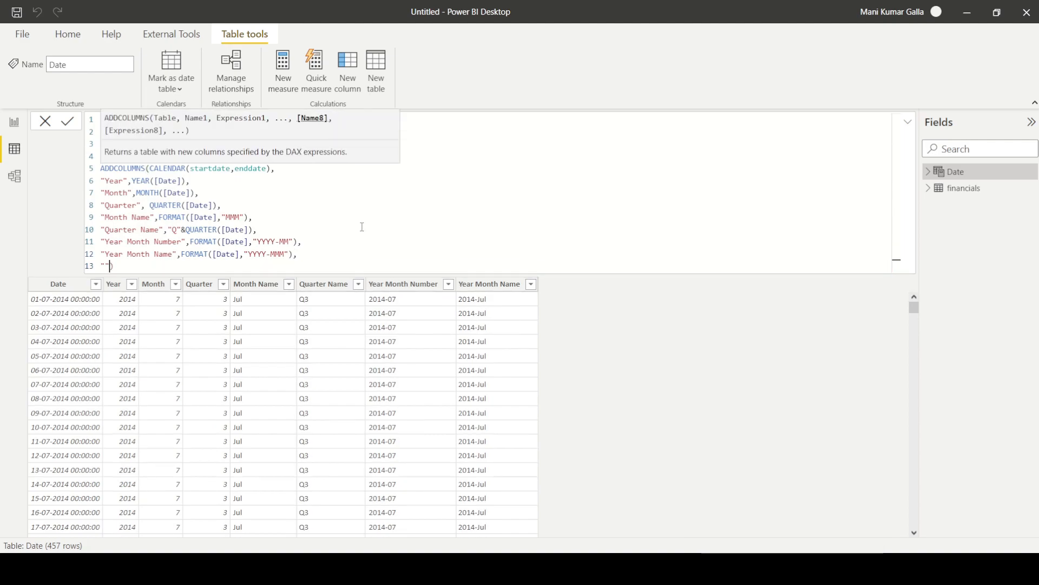
text(Day Name",)
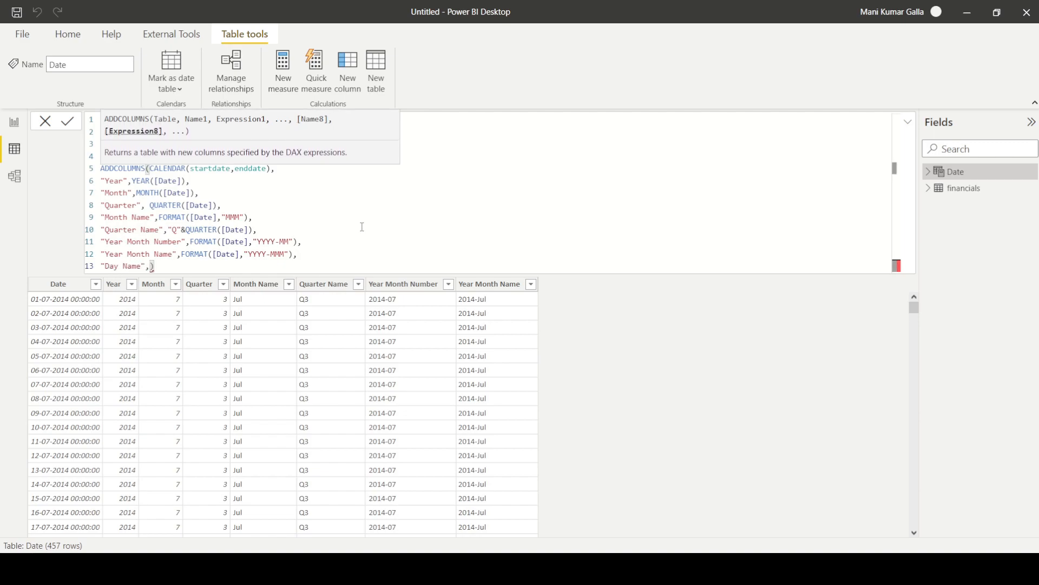
Define the Day Name column as FORMAT([Date],"DDD") and commit the formula
text(FORMAT()
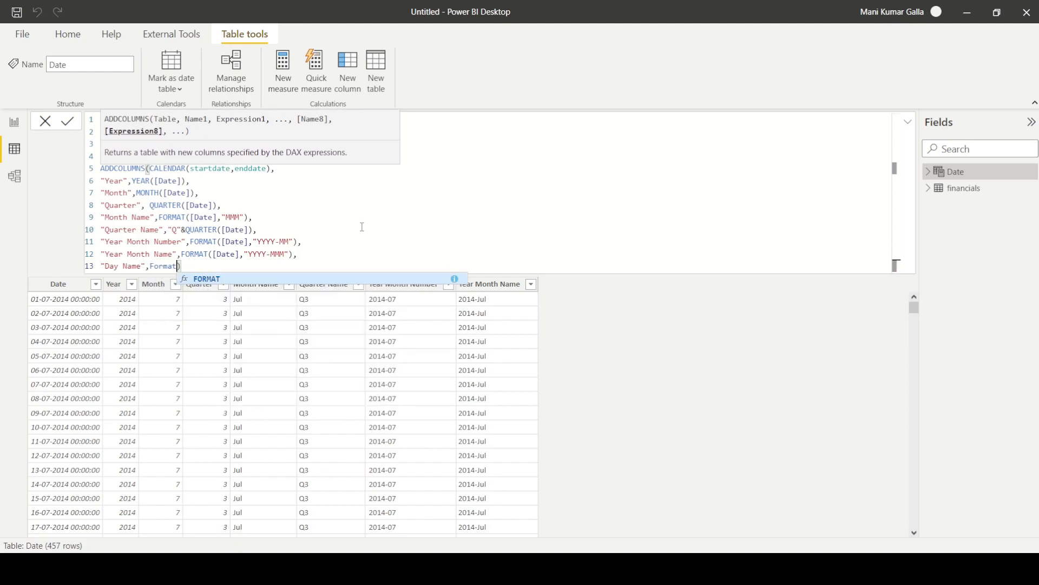
text(")
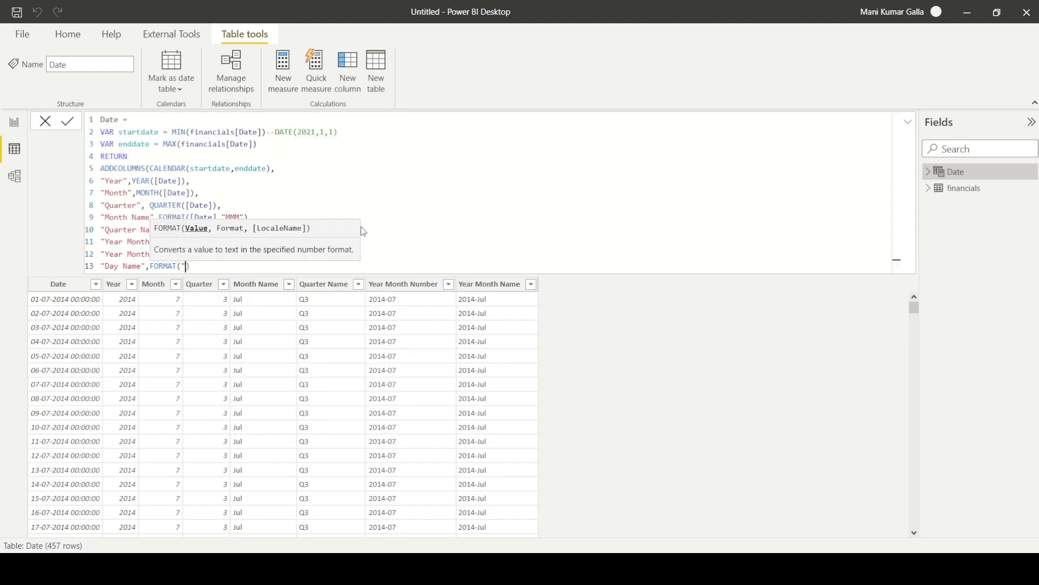
key(BackSpace)
text([Date])
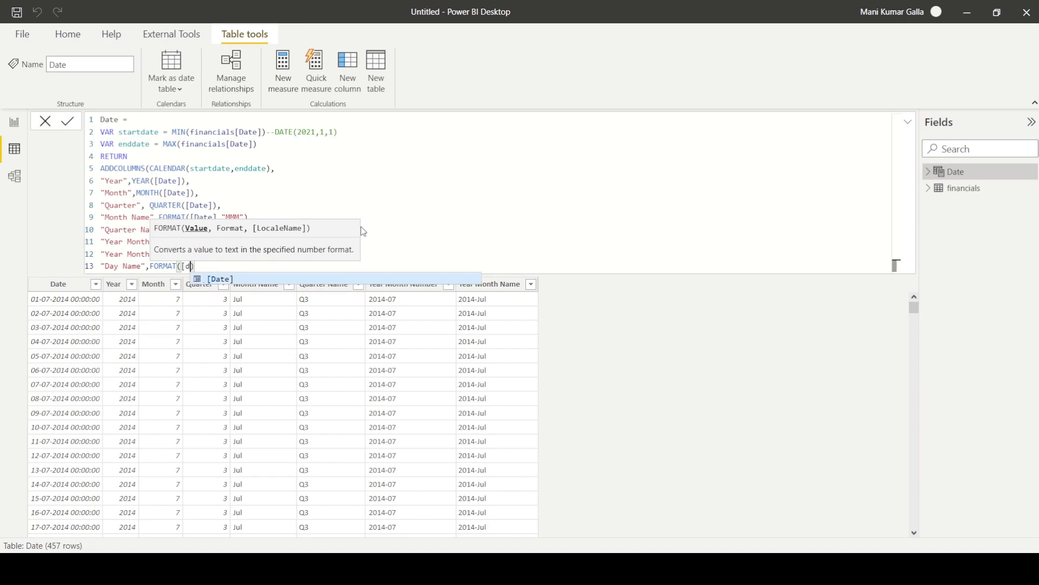
text(,""DD)
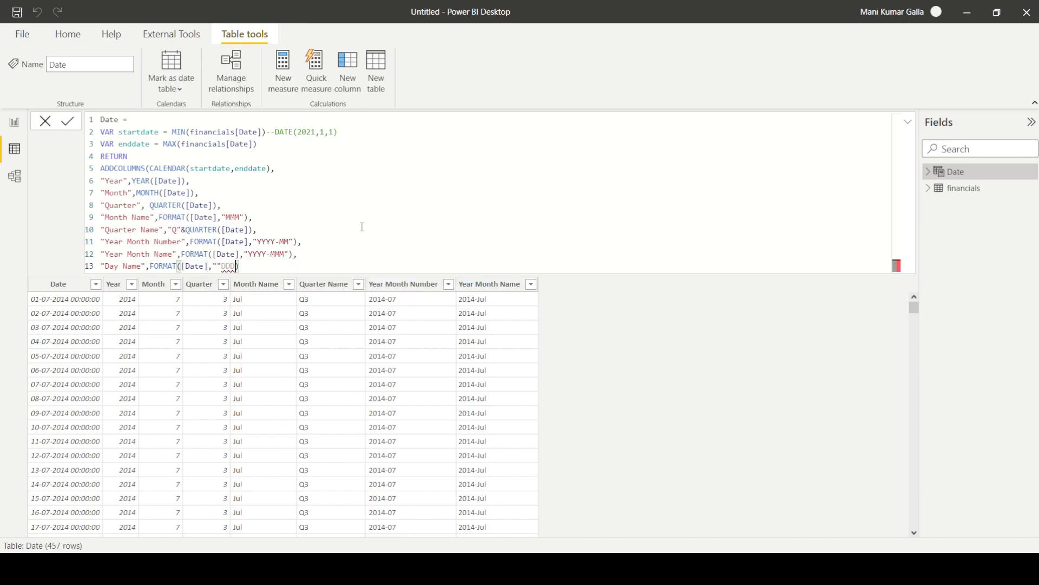
text(D)
key(BackSpace)
key(BackSpace)
text(DDD"))
key(Return)
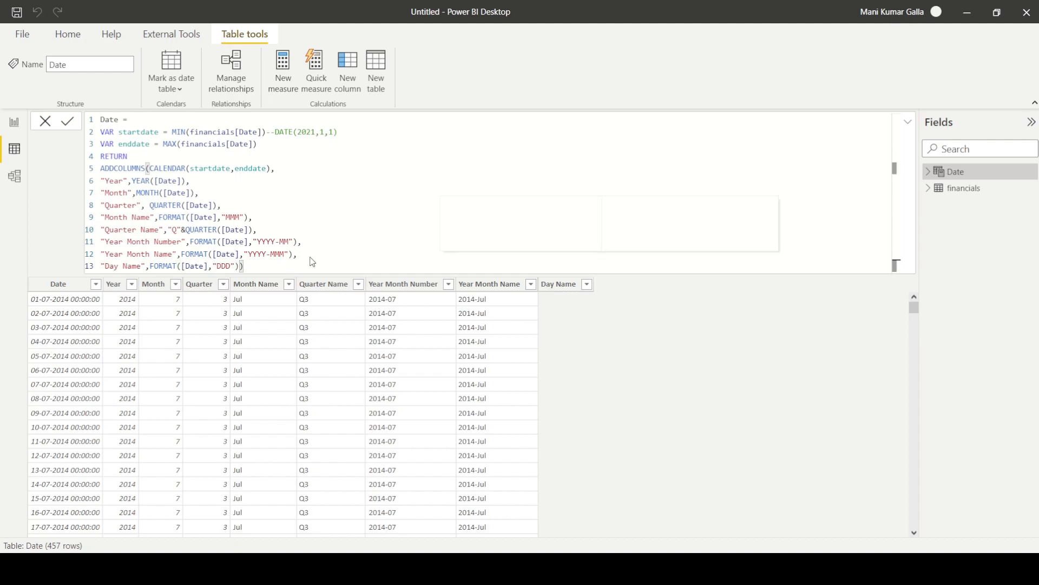